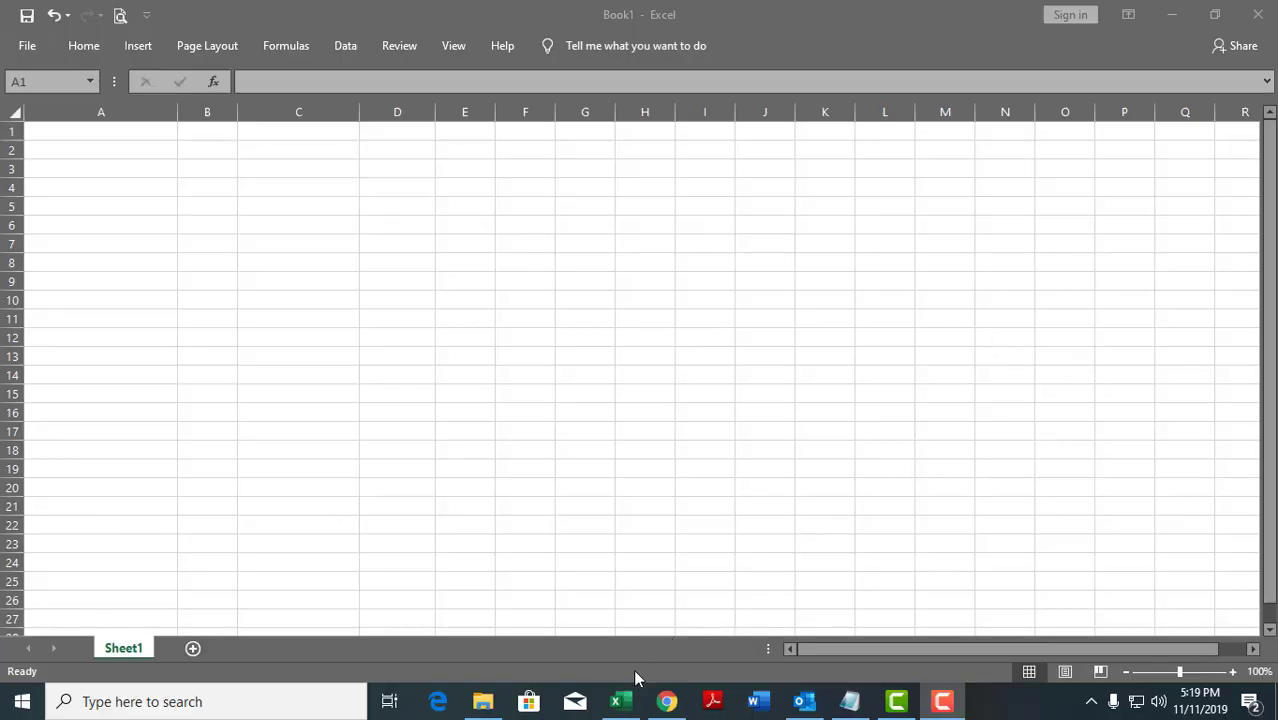
# Step: Enter the title 'How to check spelling in excel 2016.' in cell A1
pyautogui.click(624, 705)
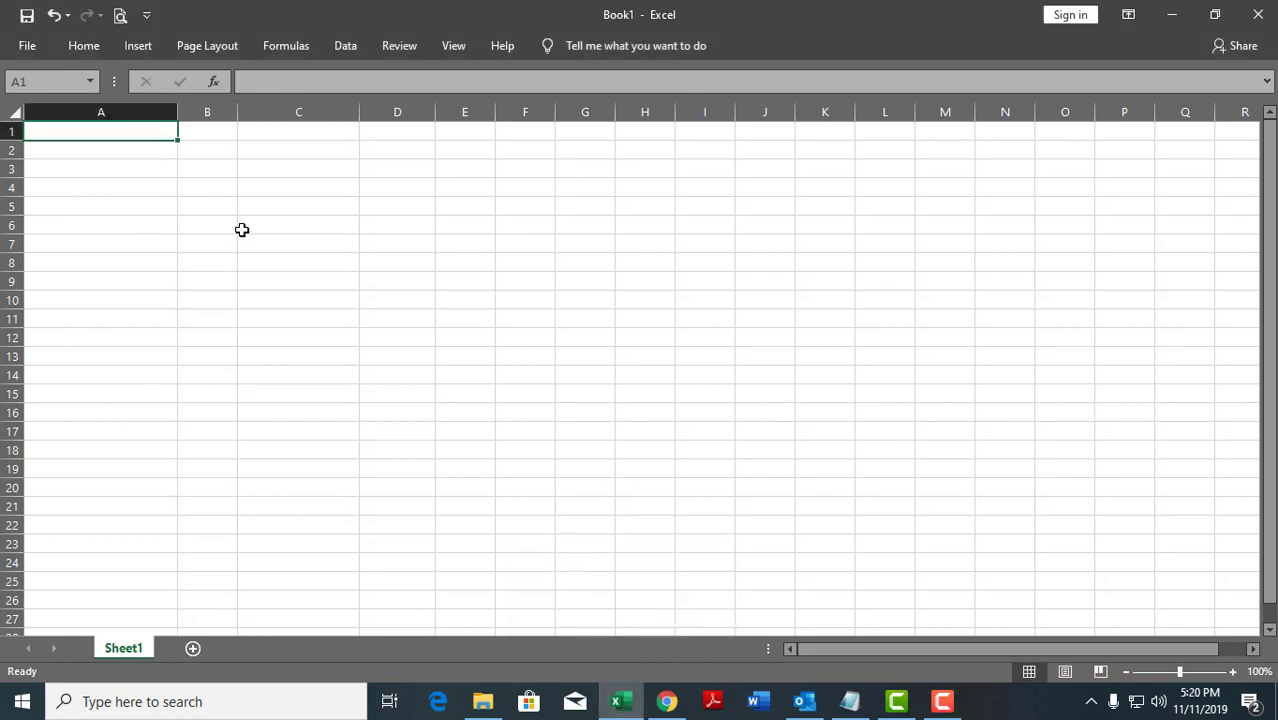
pyautogui.write('How to ch')
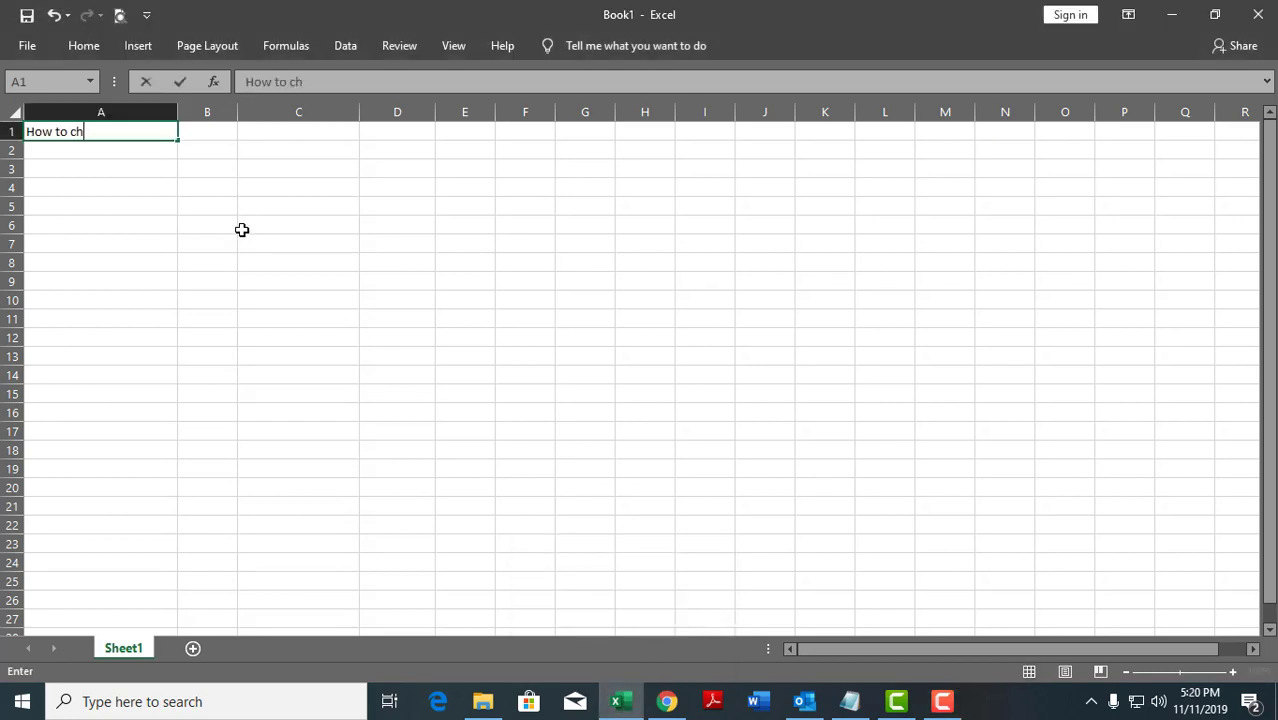
pyautogui.write('eck spe')
pyautogui.write('lling')
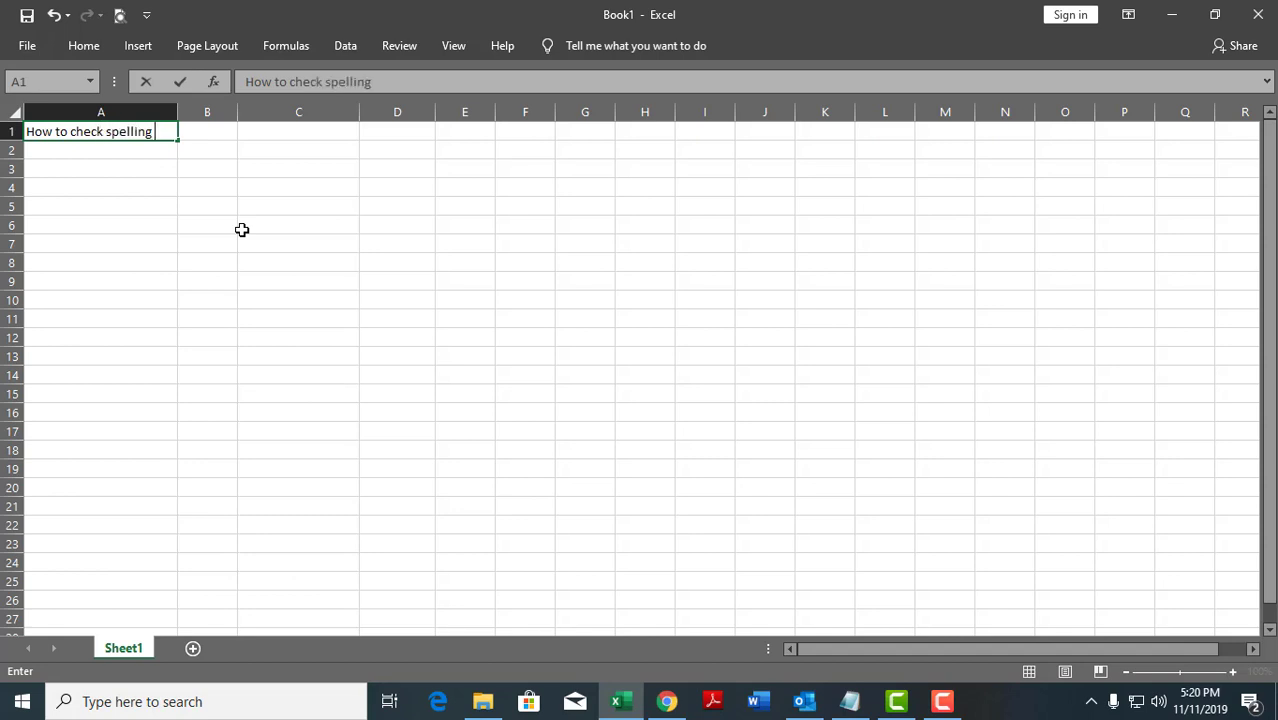
pyautogui.write(' in excel ')
pyautogui.write('2016')
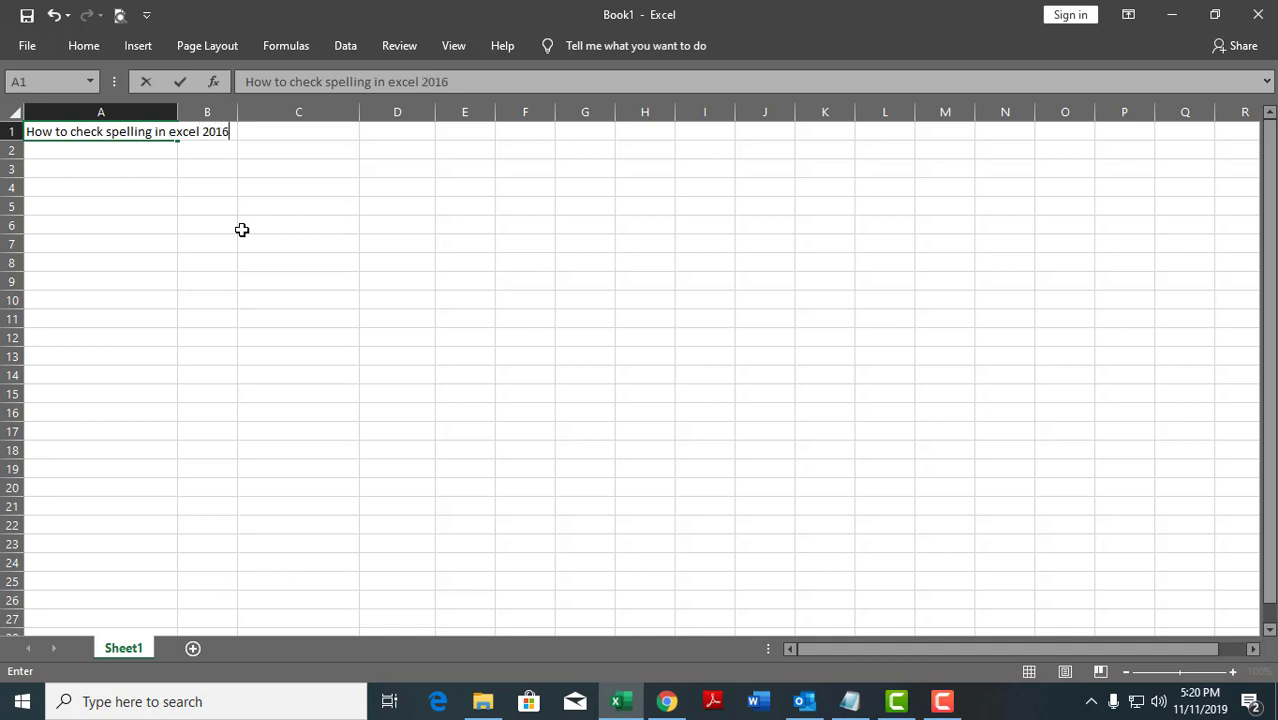
pyautogui.write('.')
pyautogui.press('Return')
pyautogui.press('Return')
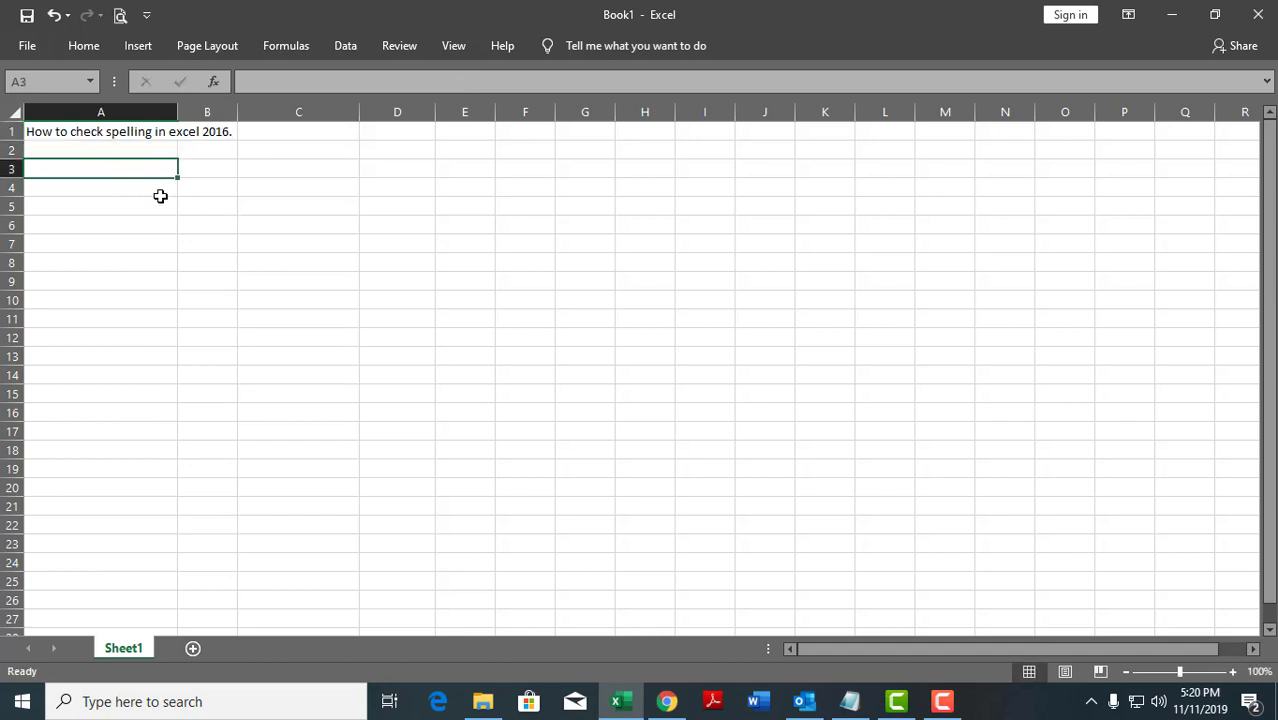
# Step: Type 'First go to the review tab' in A3 and 'Than sellect the desired word to check it.' in A4
pyautogui.write('First')
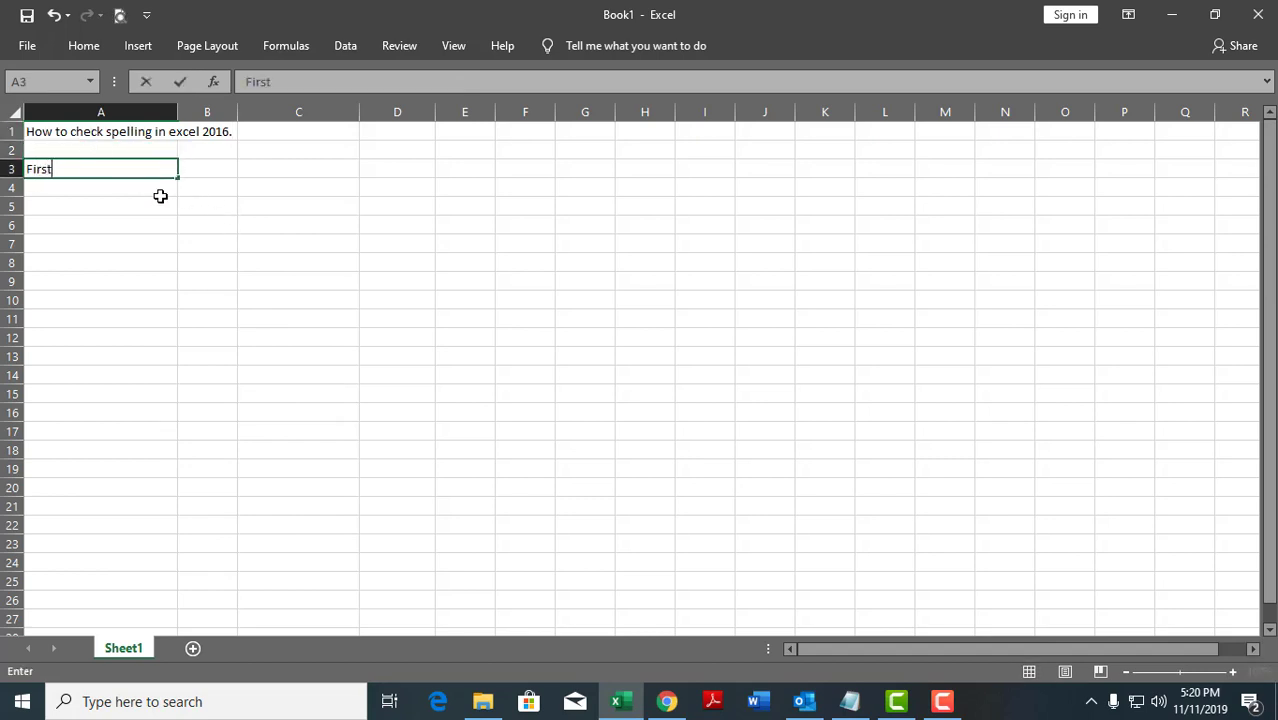
pyautogui.write(' go to')
pyautogui.write(' the ')
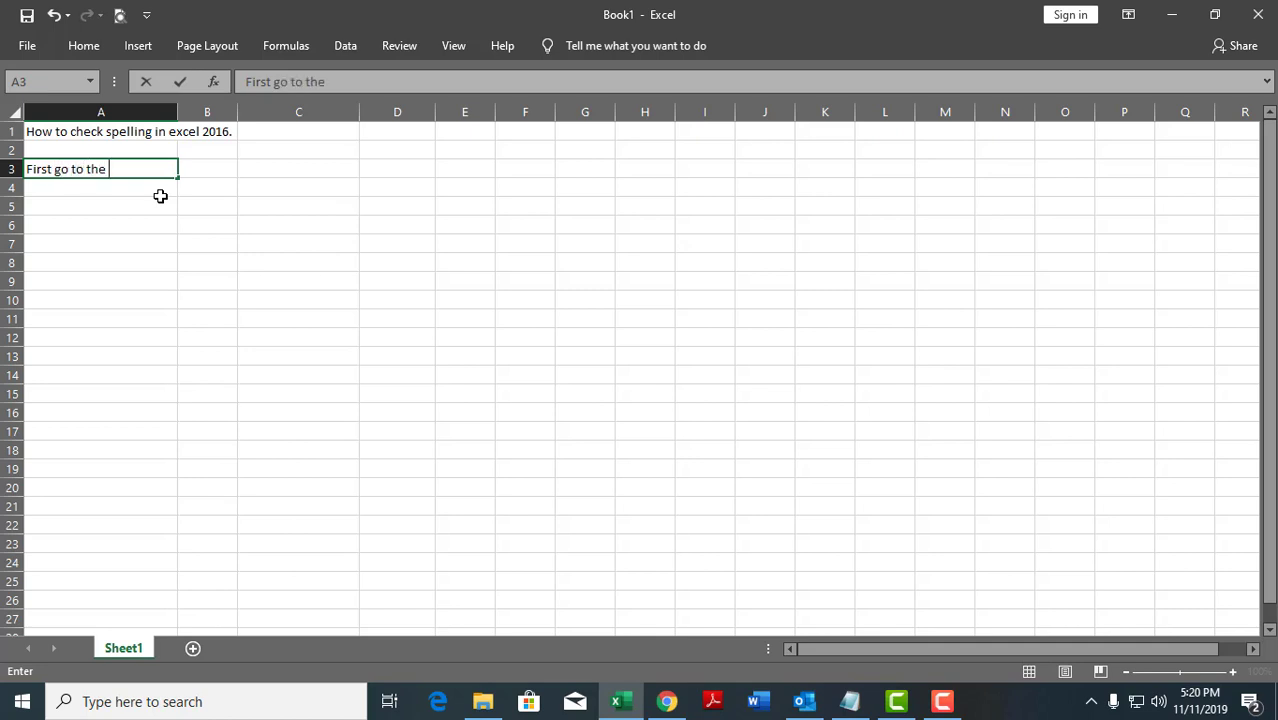
pyautogui.write('revi')
pyautogui.write('ew ta')
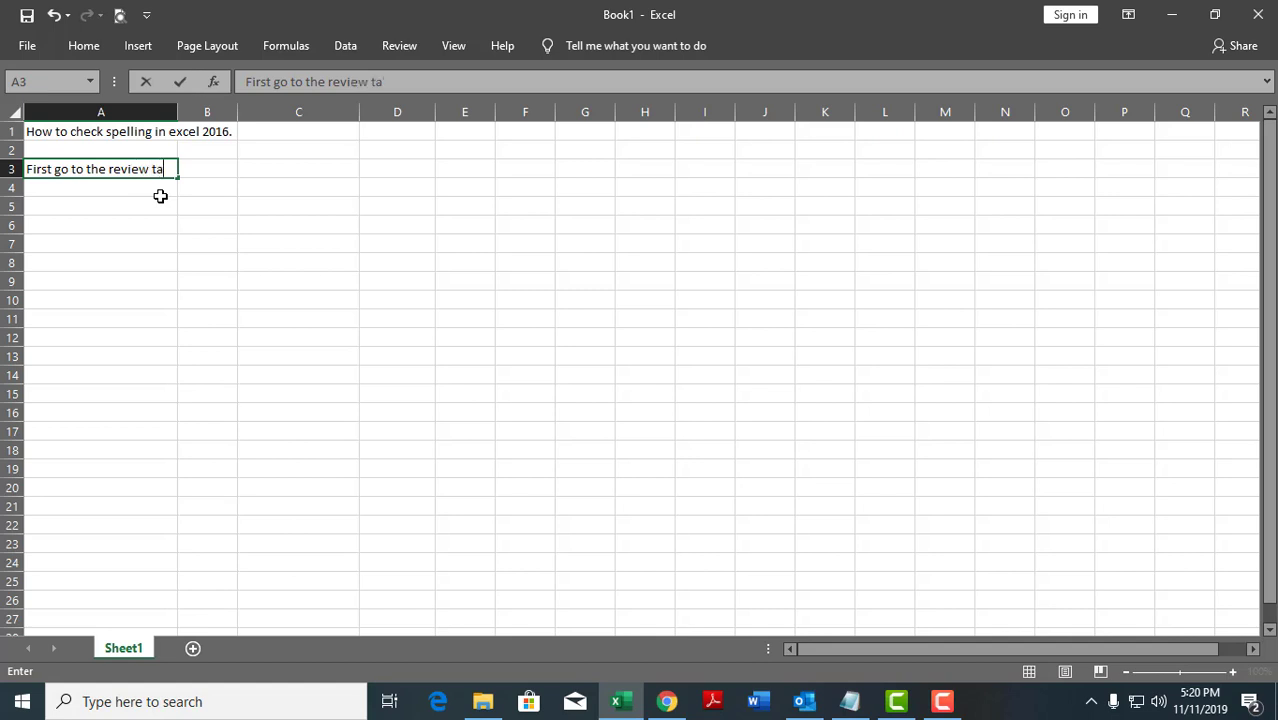
pyautogui.write('b.')
pyautogui.press('Return')
pyautogui.write('T')
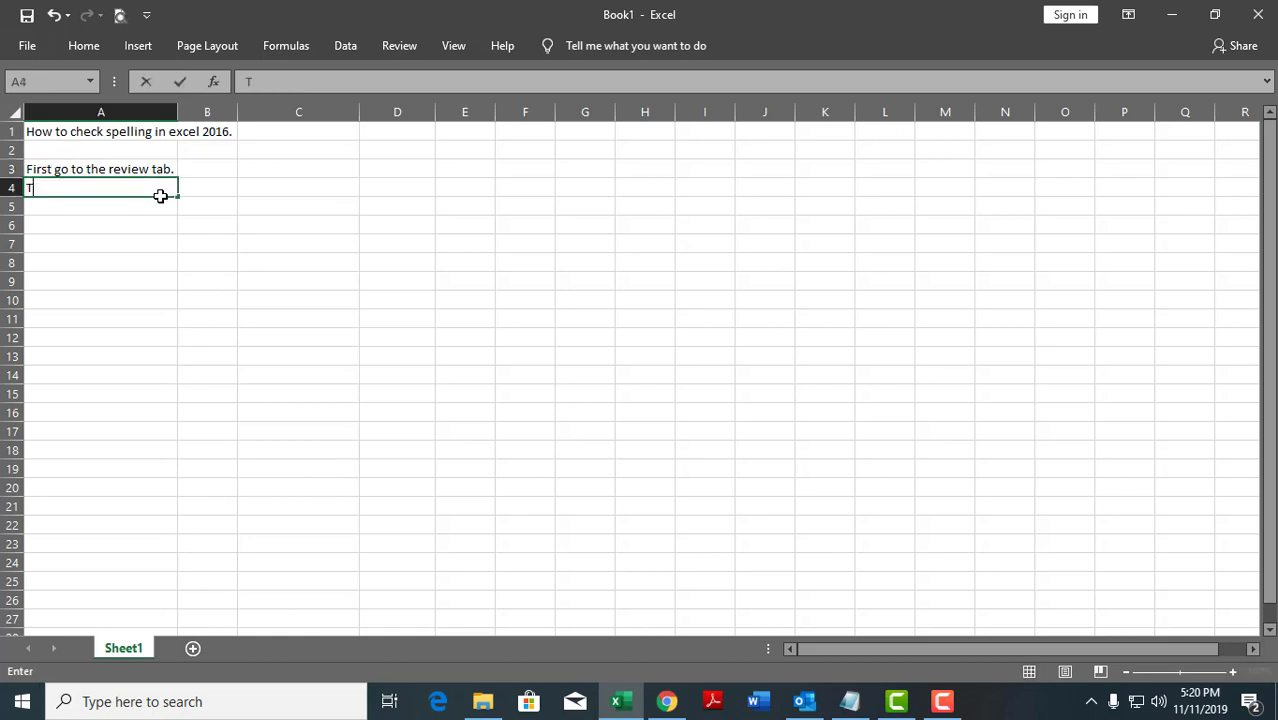
pyautogui.write('hank')
pyautogui.press('BackSpace')
pyautogui.write('selle')
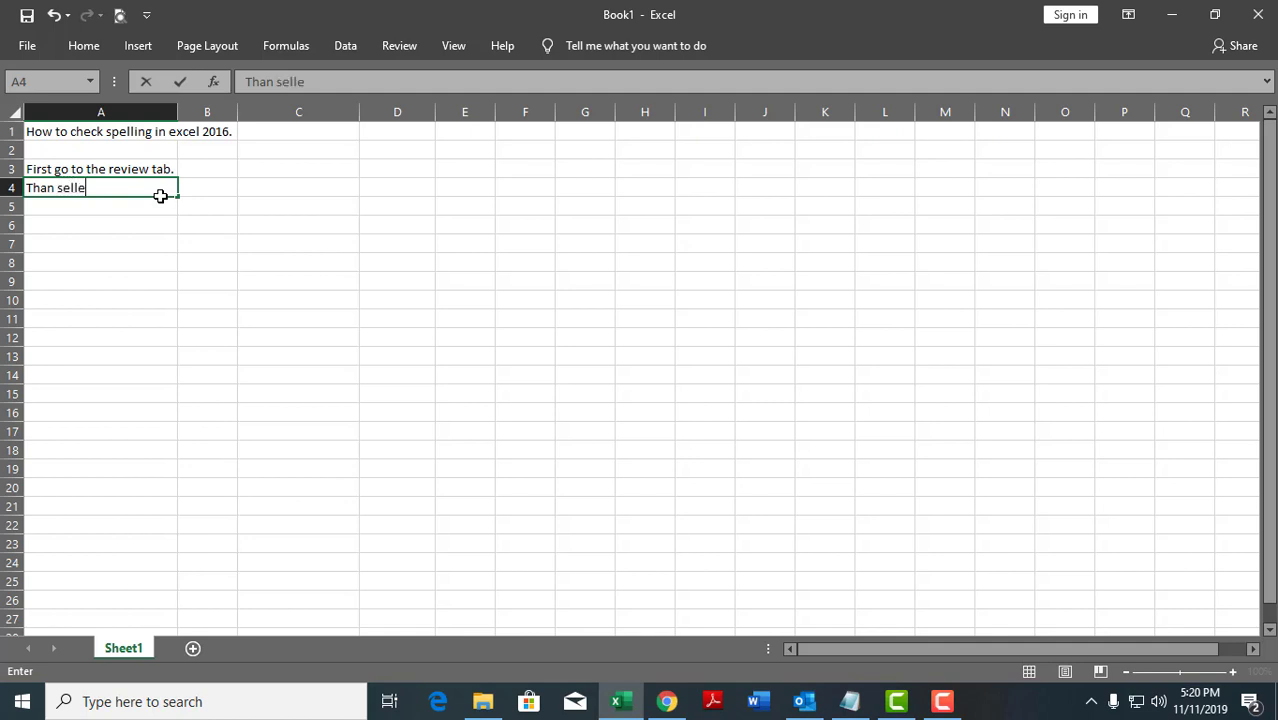
pyautogui.press('BackSpace')
pyautogui.press('BackSpace')
pyautogui.write('lect the')
pyautogui.write(' desire')
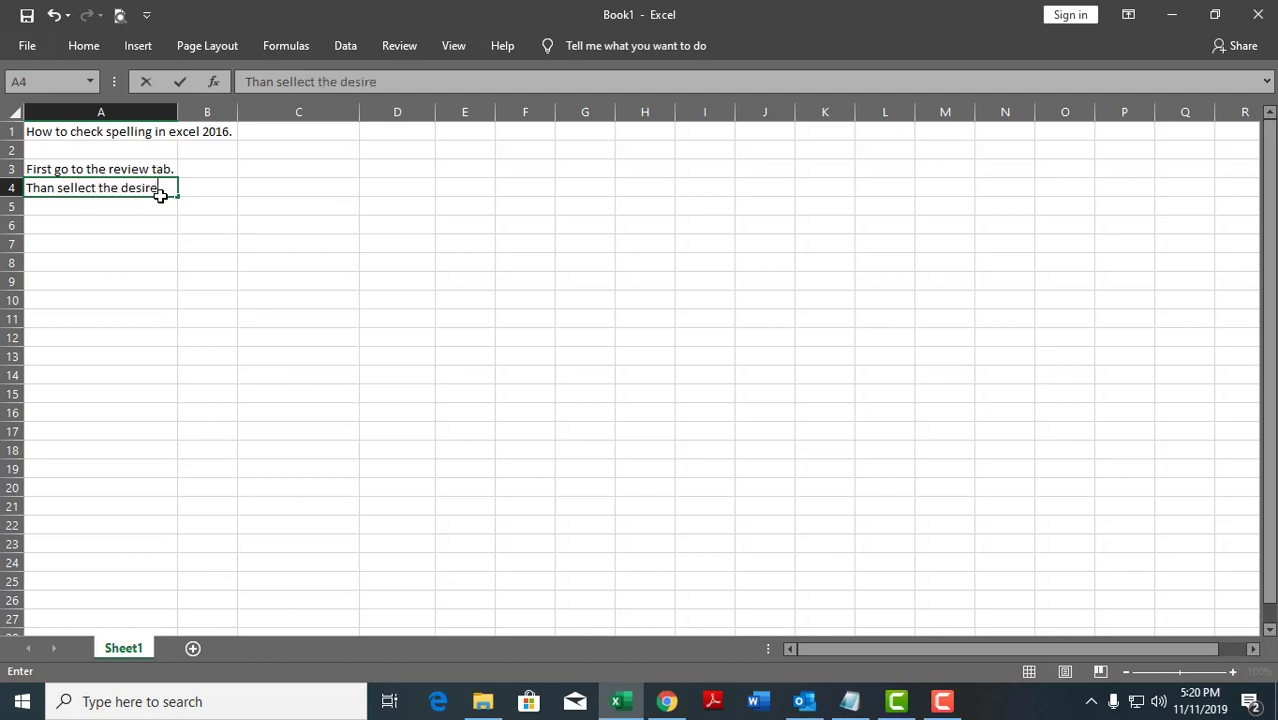
pyautogui.write('d wor')
pyautogui.write('d to c')
pyautogui.write('heck it')
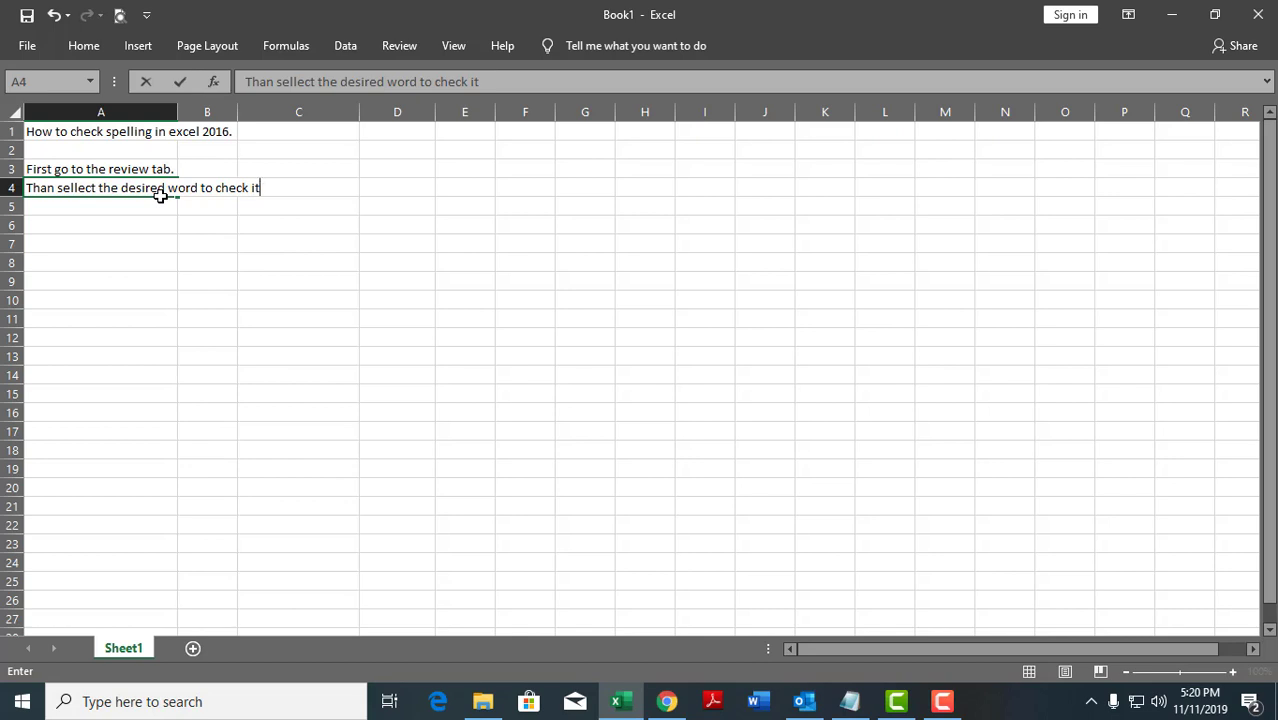
pyautogui.write('.')
pyautogui.press('Return')
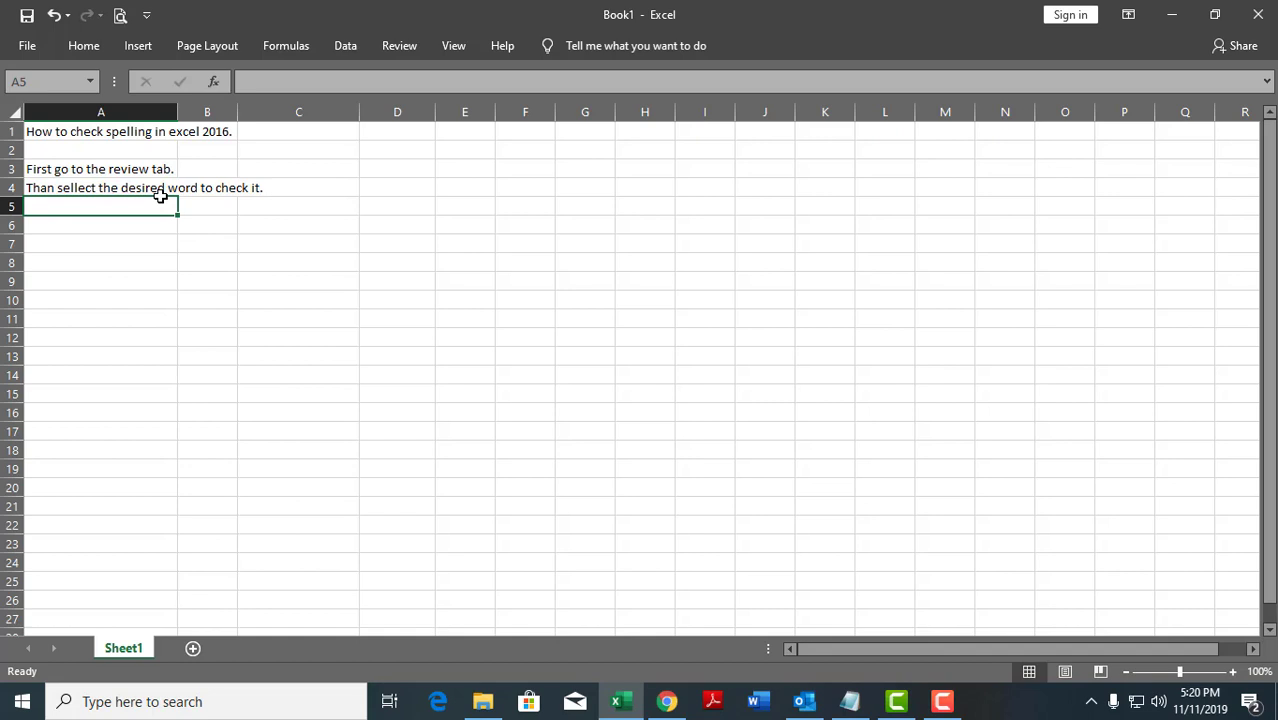
# Step: Skip A5 and enter 'For example, I am checking the spelling word.' in A6
pyautogui.press('Return')
pyautogui.write('F')
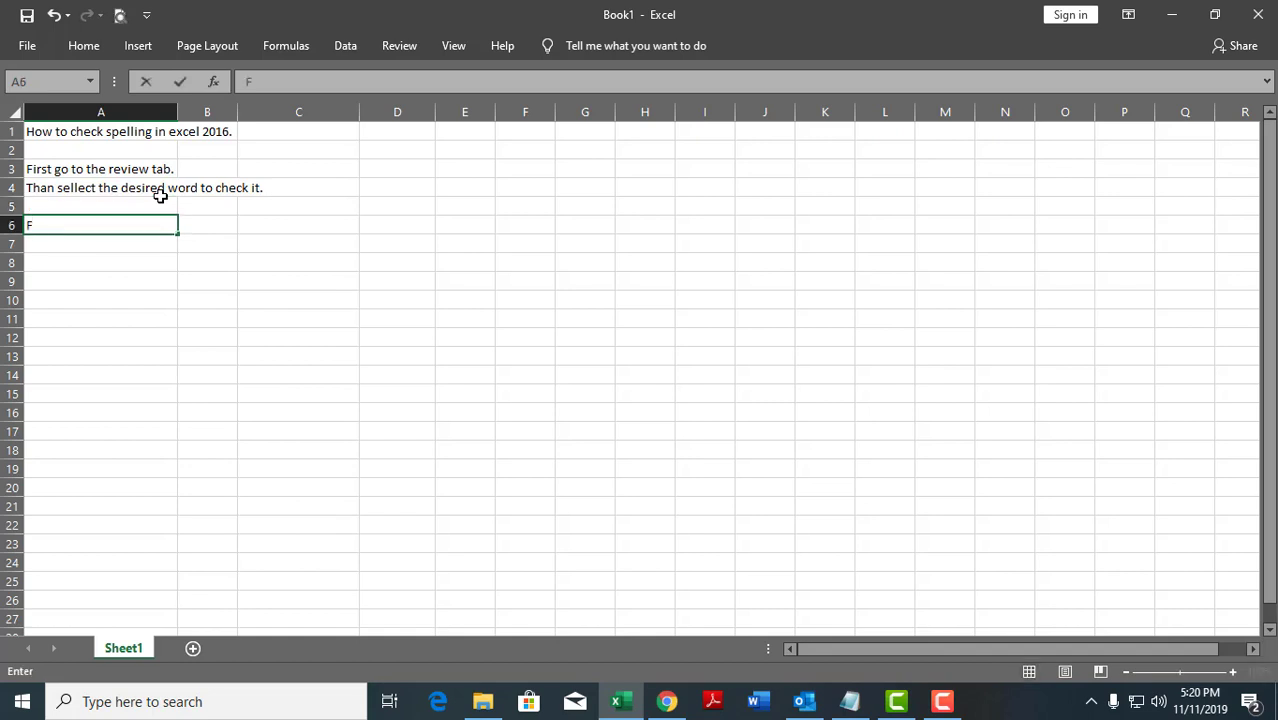
pyautogui.write('or')
pyautogui.write(' example,')
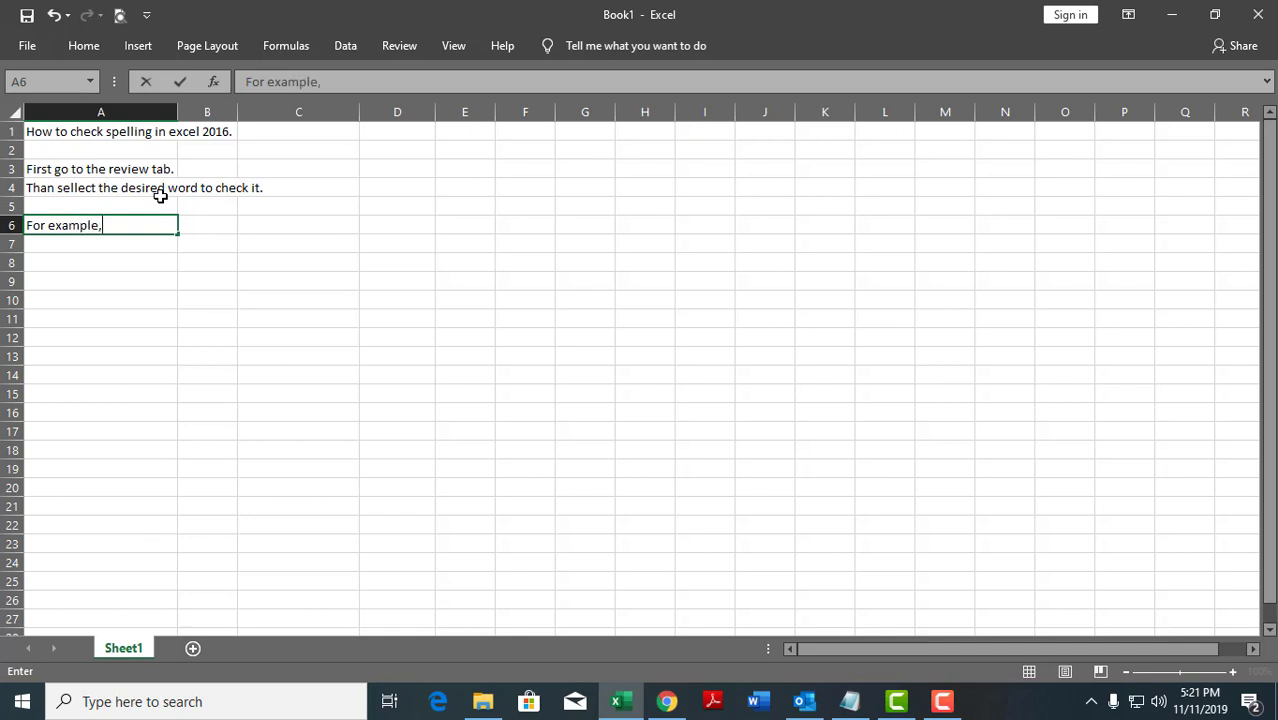
pyautogui.write(',')
pyautogui.write(' I a')
pyautogui.write('m checkin')
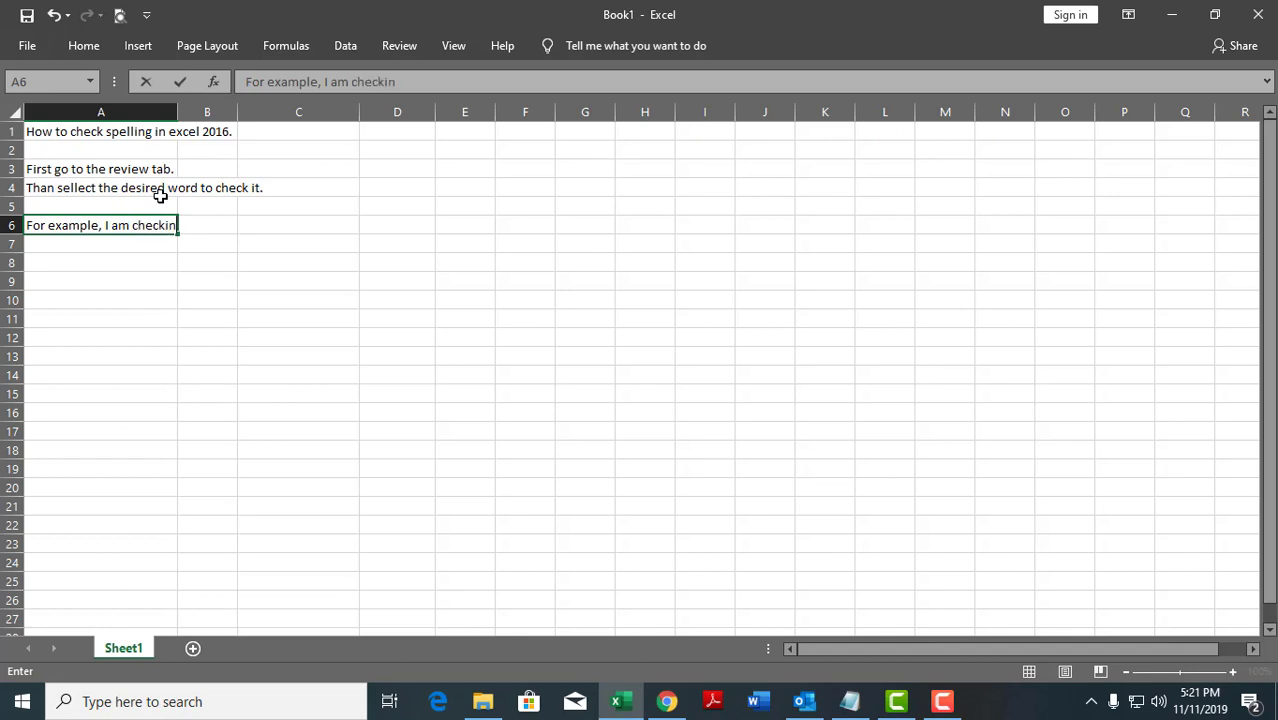
pyautogui.write('g the s')
pyautogui.write('pell')
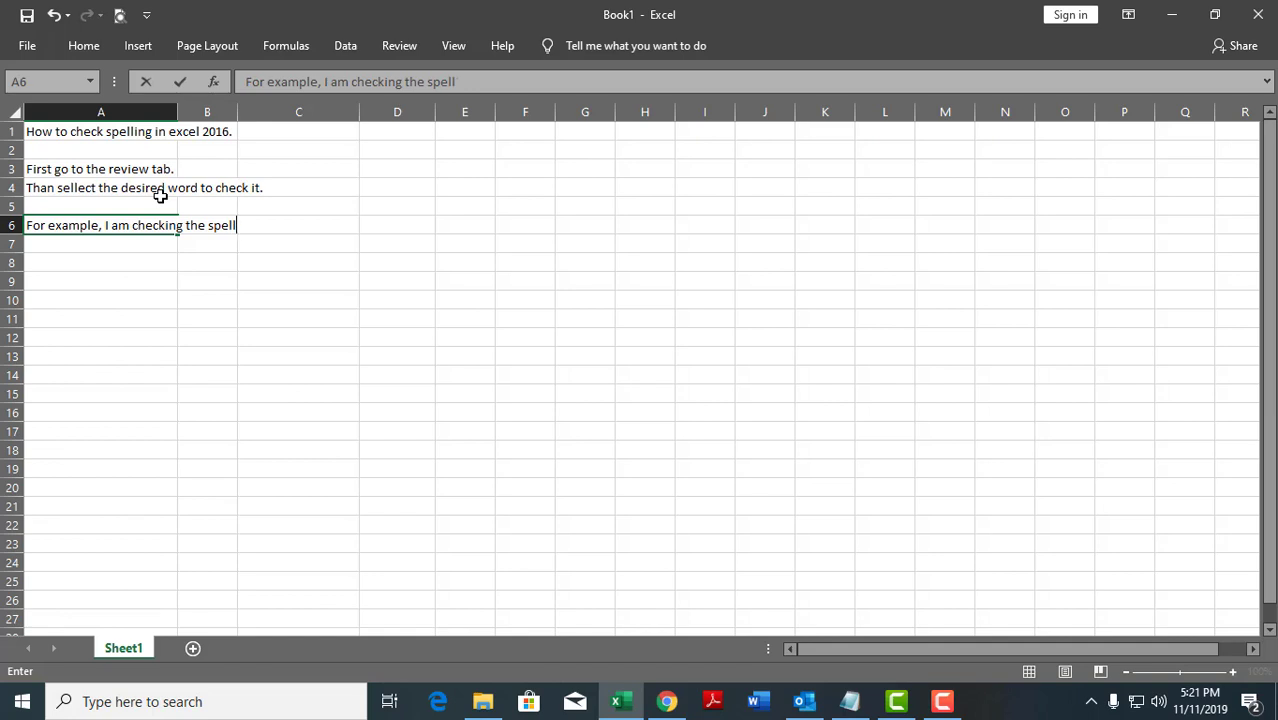
pyautogui.write('ing wor')
pyautogui.write('d.')
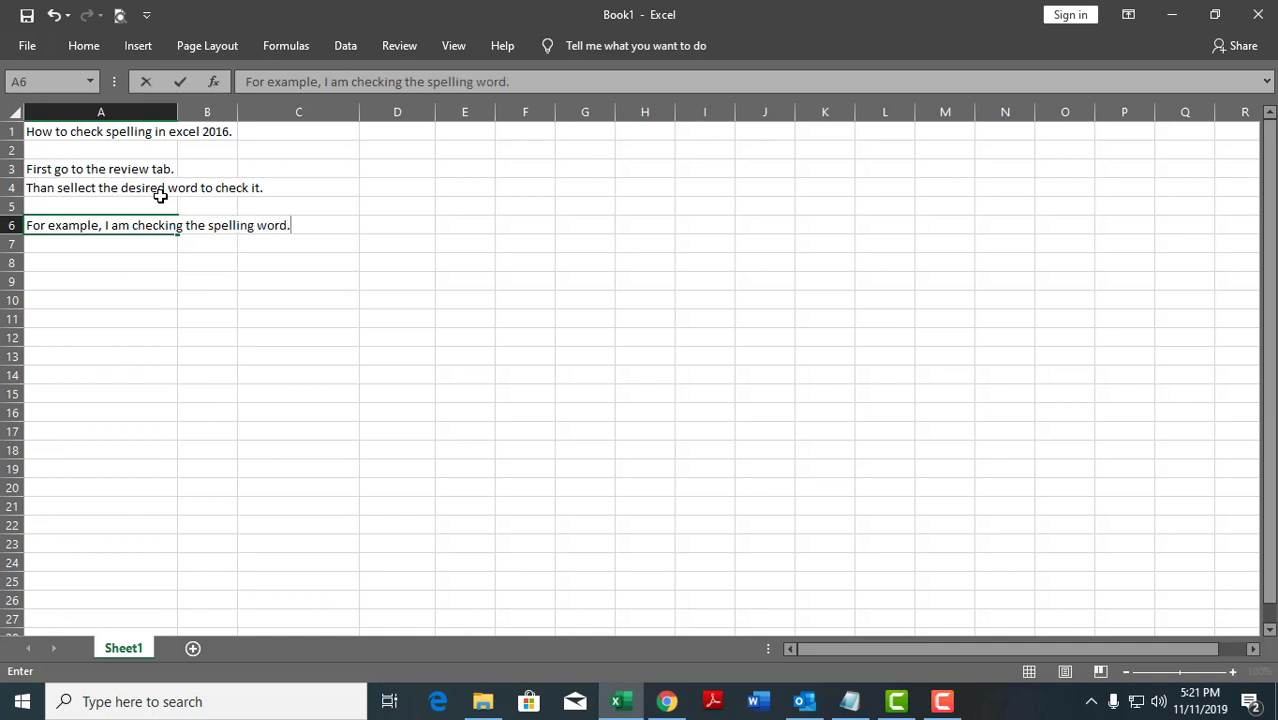
pyautogui.press('Return')
# Step: Select 'spelling' in the A1 title, run Review > Spelling, and close the completion notice
pyautogui.click(48, 133)
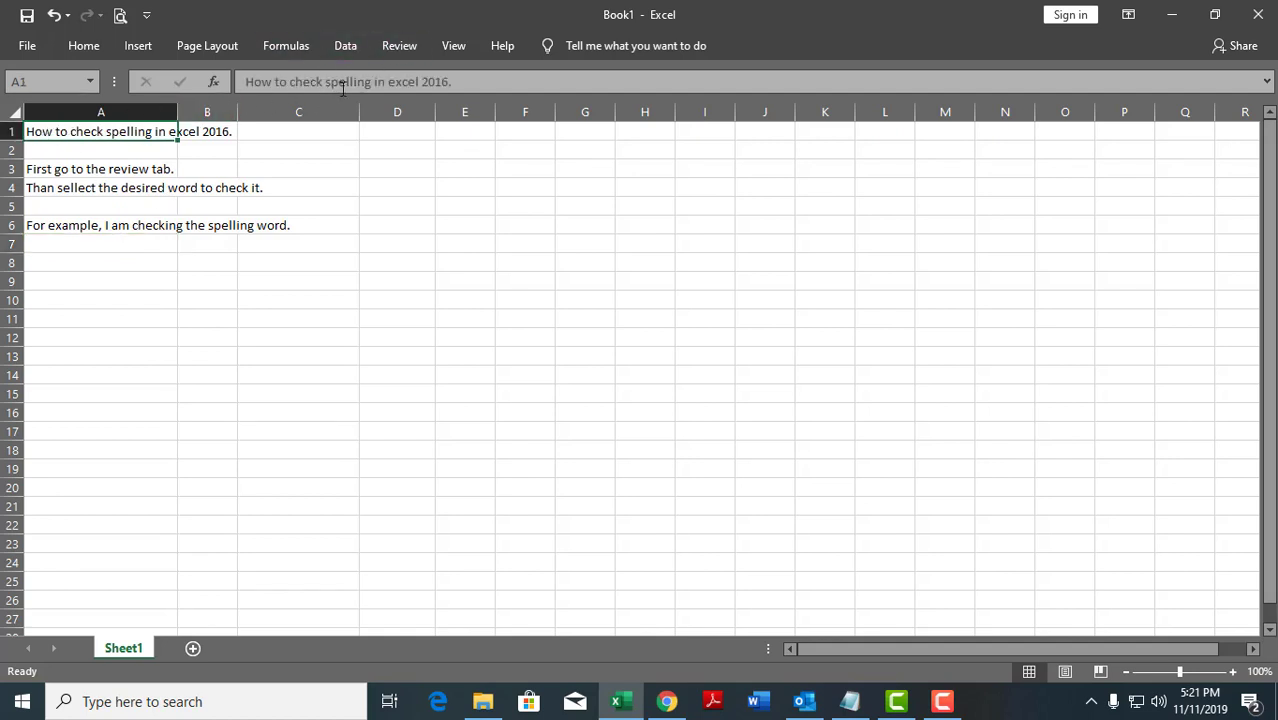
pyautogui.moveTo(325, 84); pyautogui.dragTo(371, 84)
pyautogui.click(401, 48)
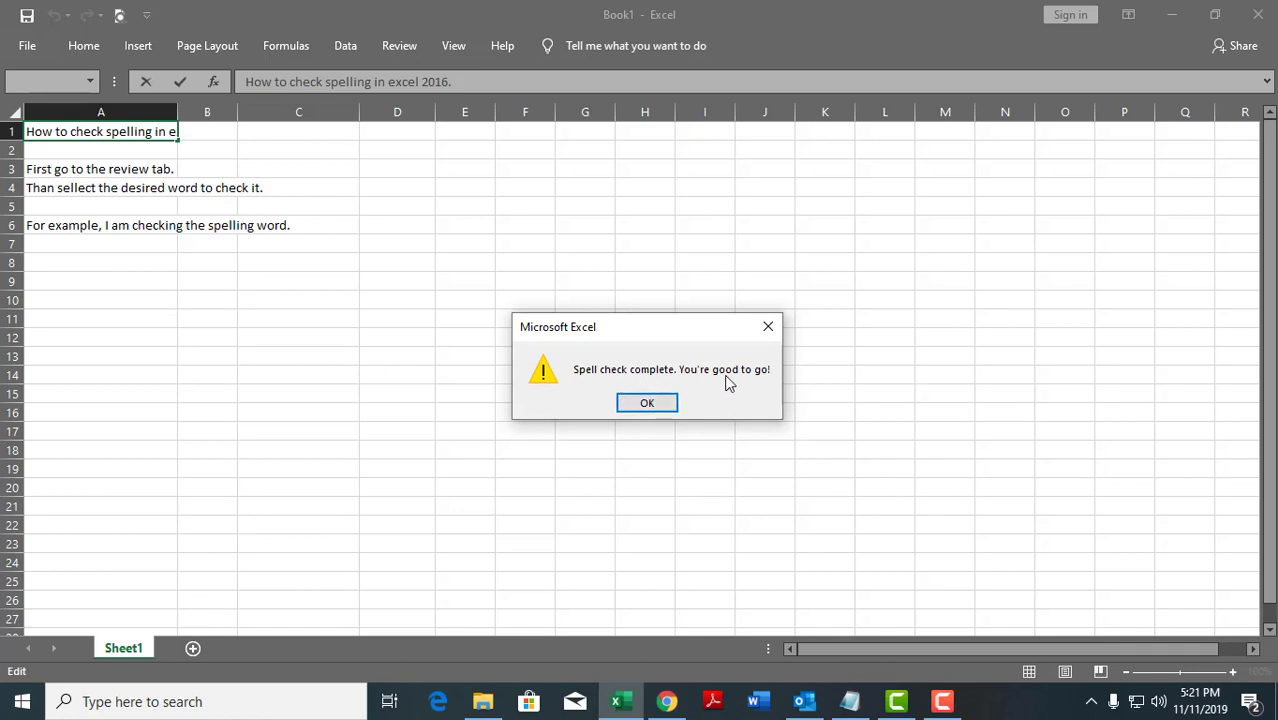
pyautogui.click(669, 403)
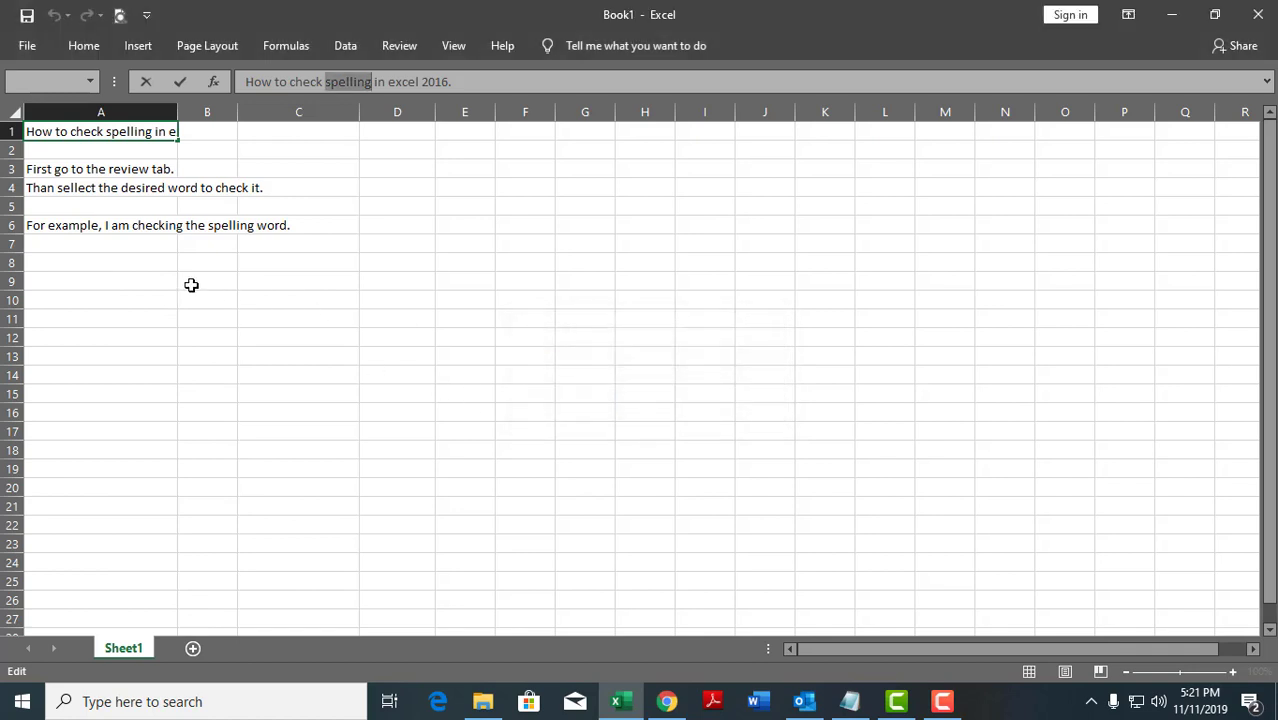
# Step: Enter 'It show spell check completed. You are good to go. That means it is ok.' in A8
pyautogui.click(100, 263)
pyautogui.write('It')
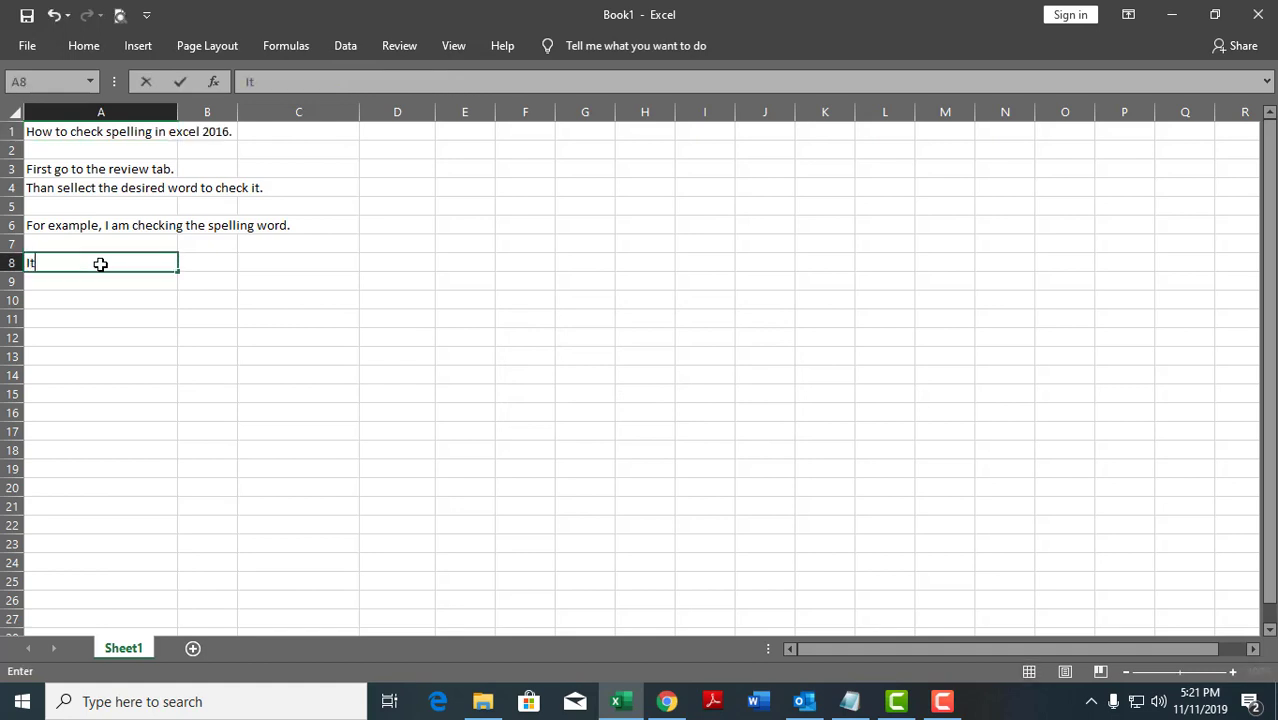
pyautogui.write(' show sp')
pyautogui.write('ec')
pyautogui.press('BackSpace')
pyautogui.write('ll')
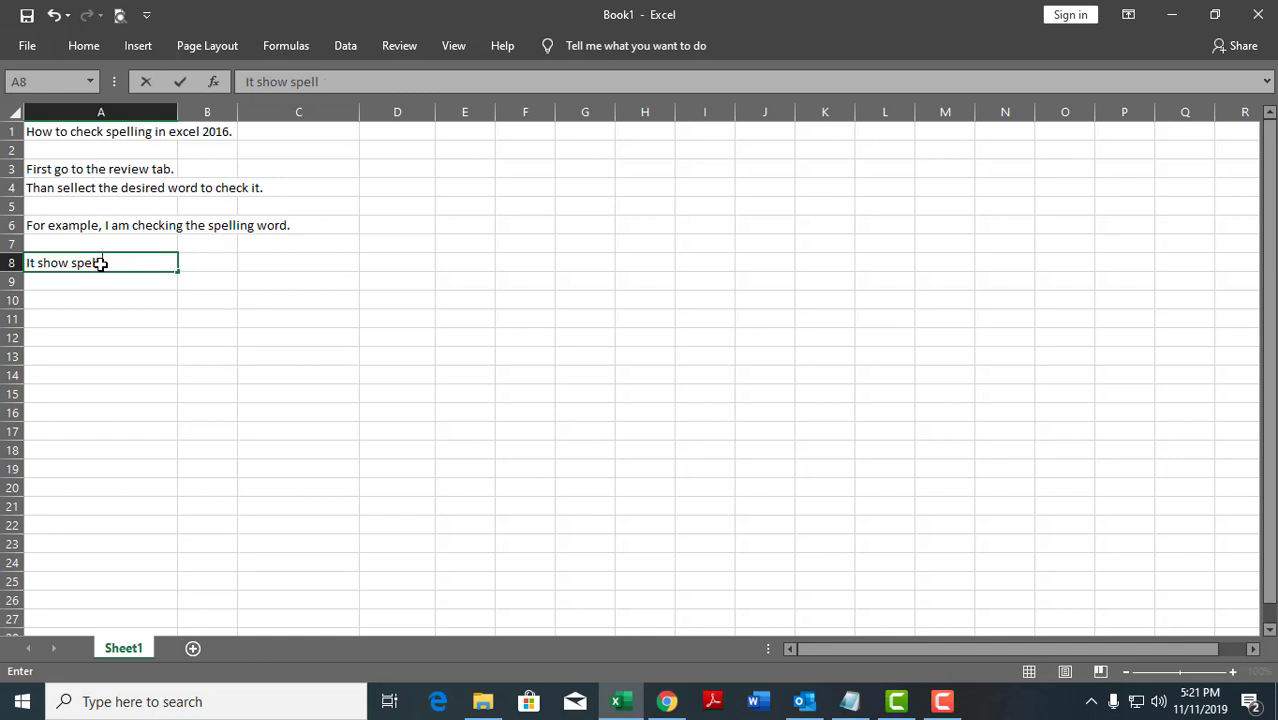
pyautogui.write(' check co')
pyautogui.write('mpleted. ')
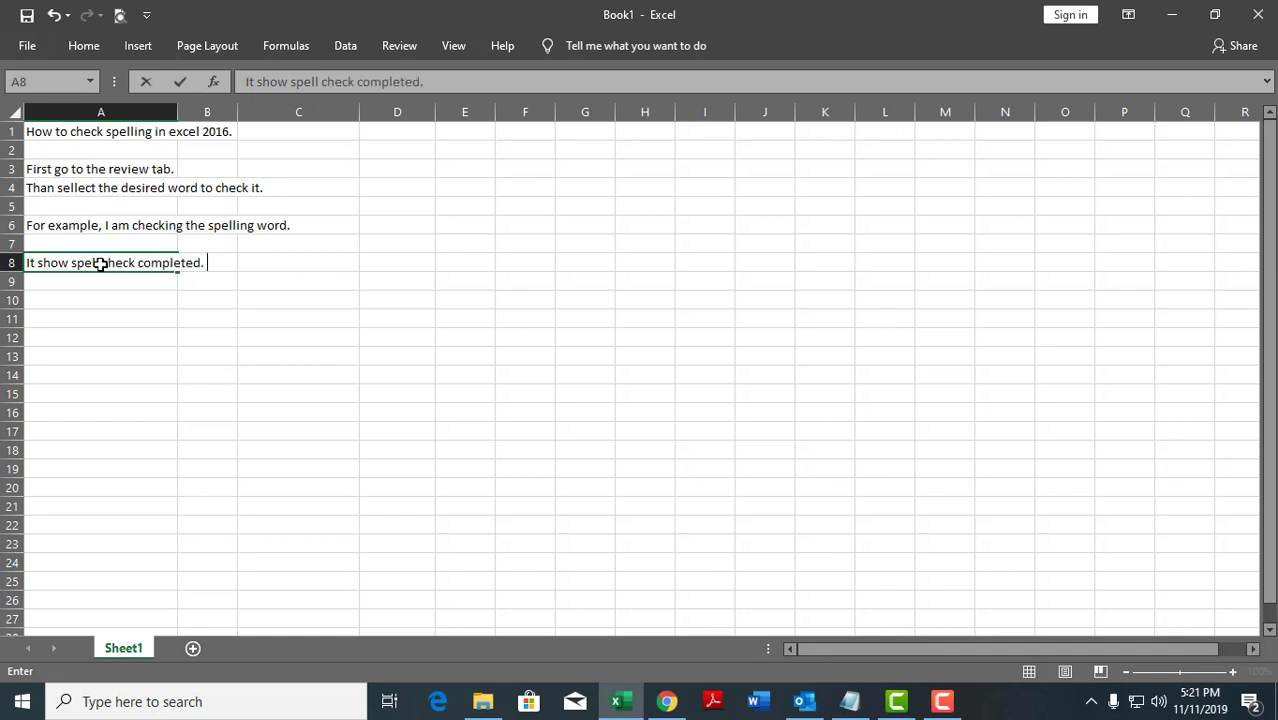
pyautogui.write('You are go')
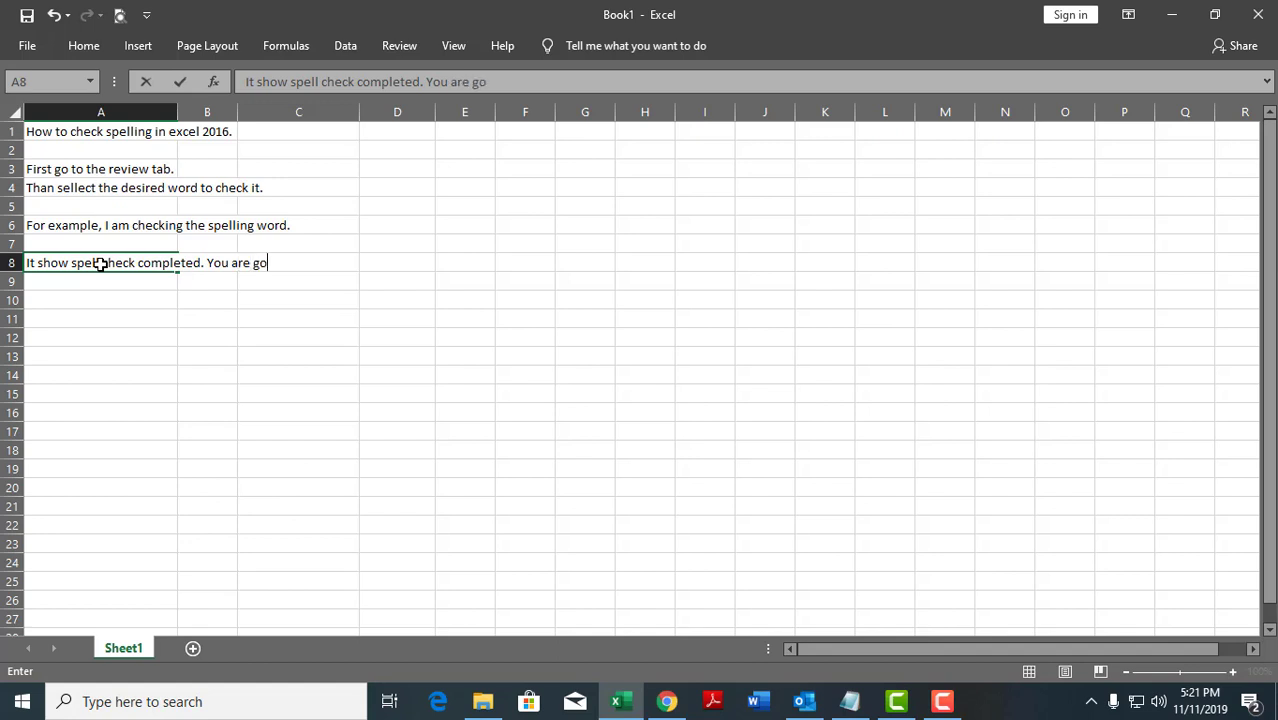
pyautogui.write('od to go')
pyautogui.write('. ')
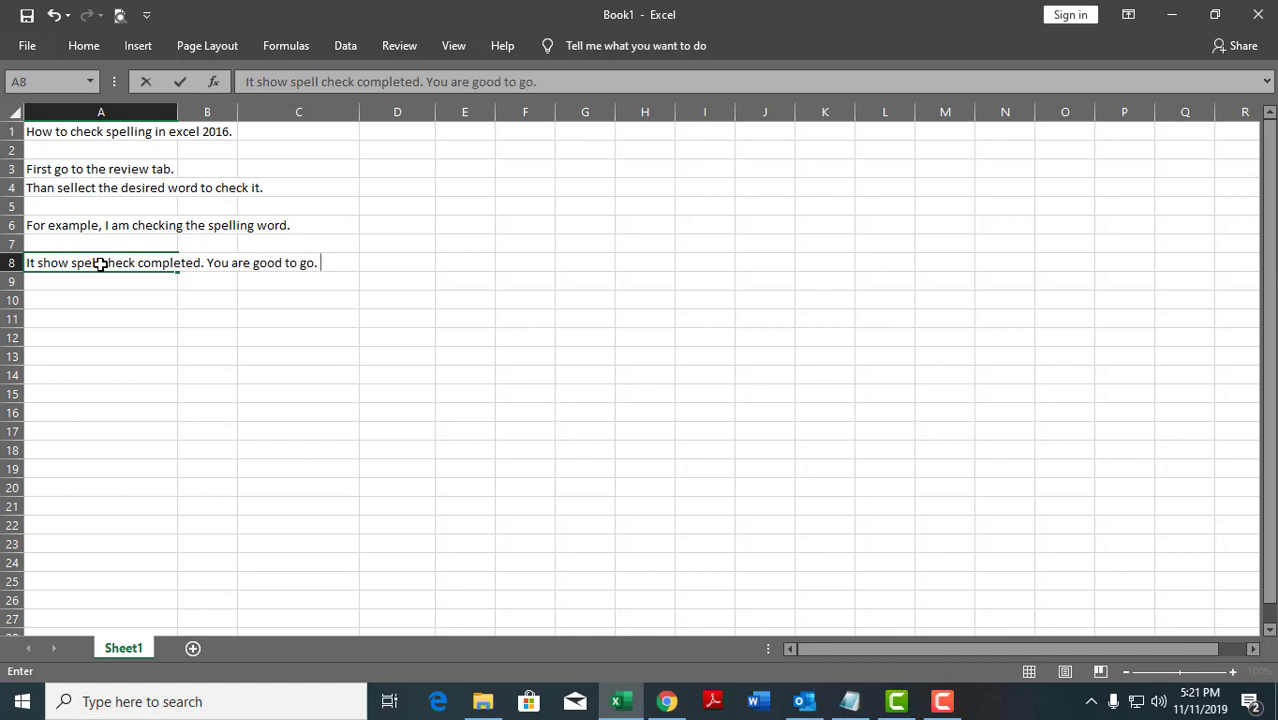
pyautogui.write('That ')
pyautogui.write('means ')
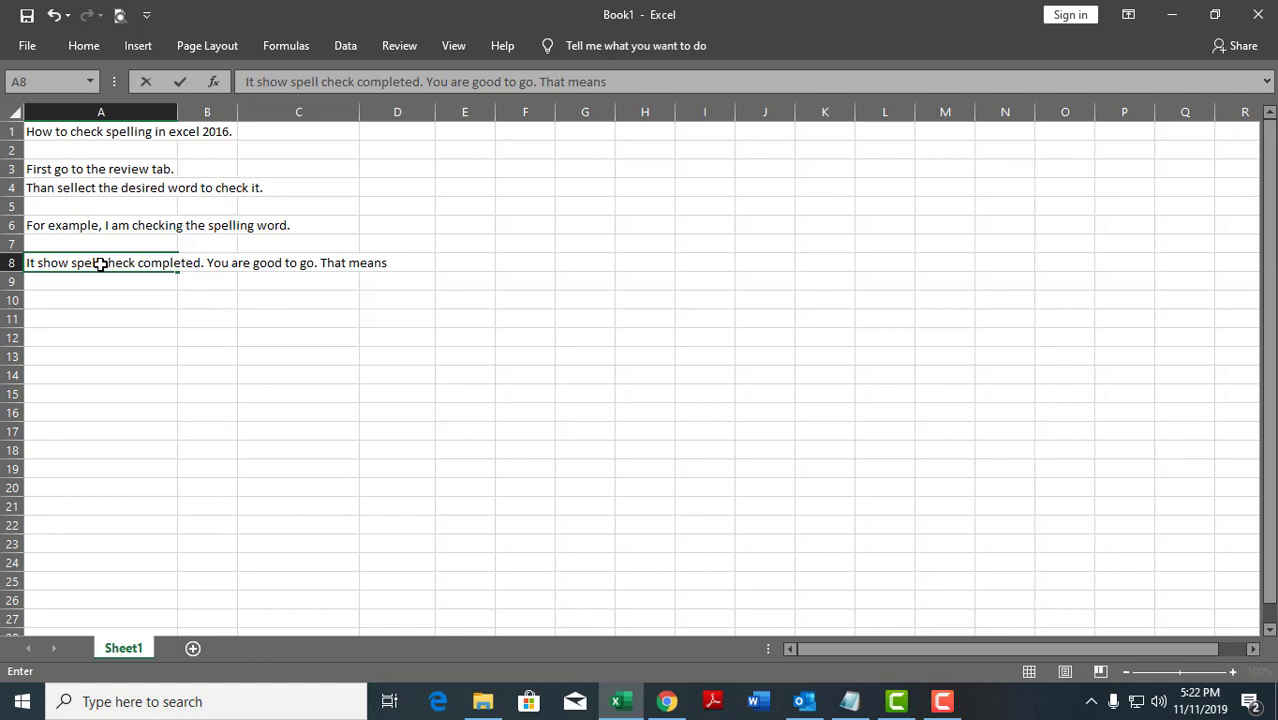
pyautogui.write('it ')
pyautogui.write('is ok.')
pyautogui.press('Return')
pyautogui.press('Return')
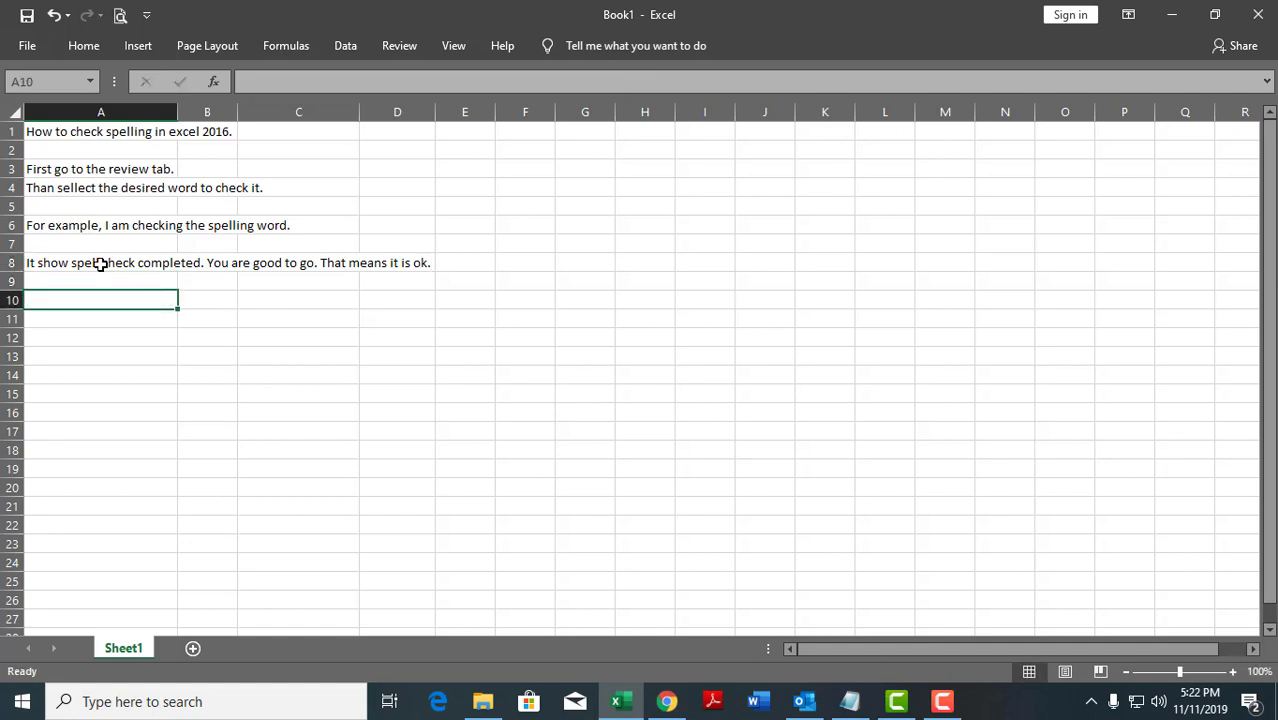
# Step: Enter 'If the spelling is not correct. It will show....' in A10 and 'For example, I am writing a word, like' in A12
pyautogui.write('If the sp')
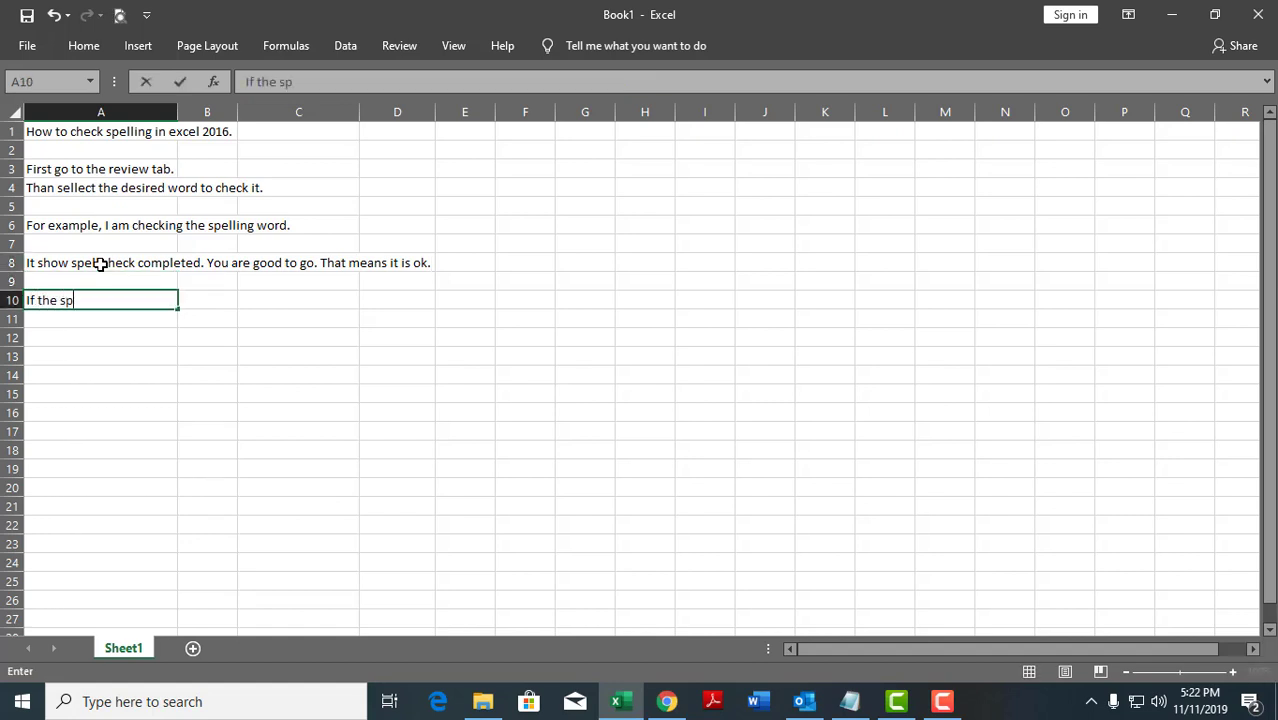
pyautogui.write('elling is')
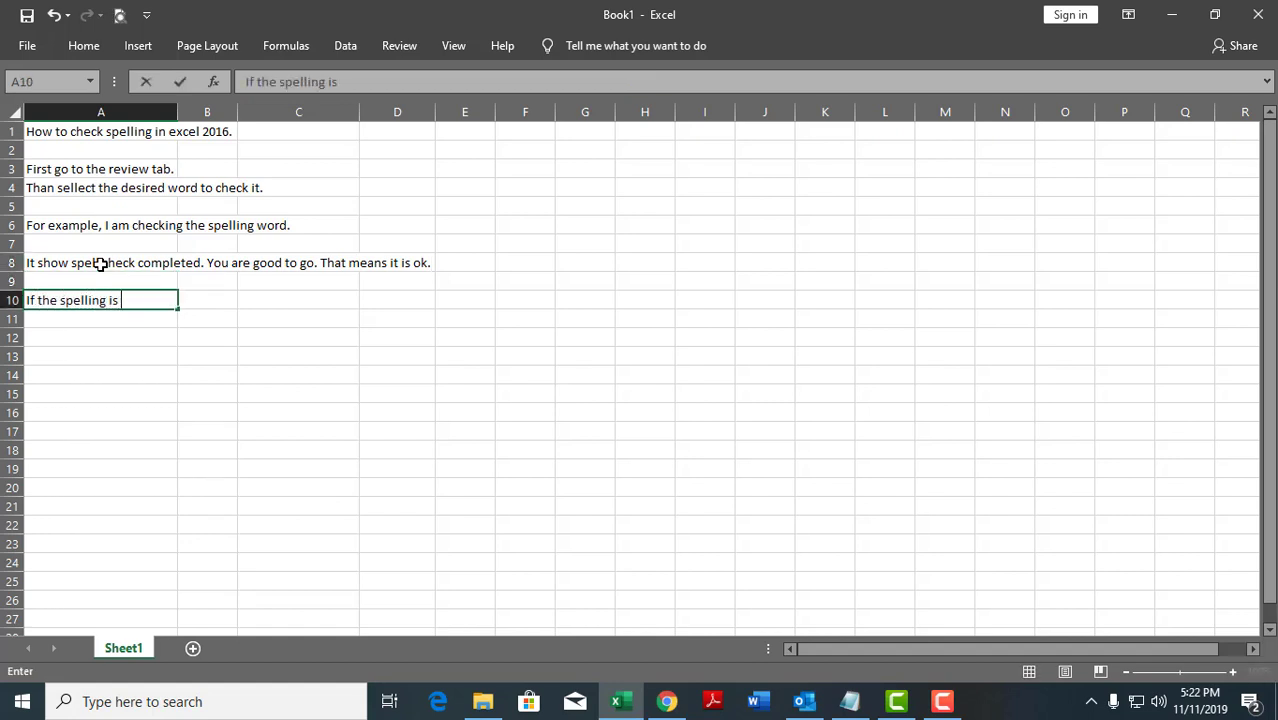
pyautogui.write(' not co')
pyautogui.write('rrect. ')
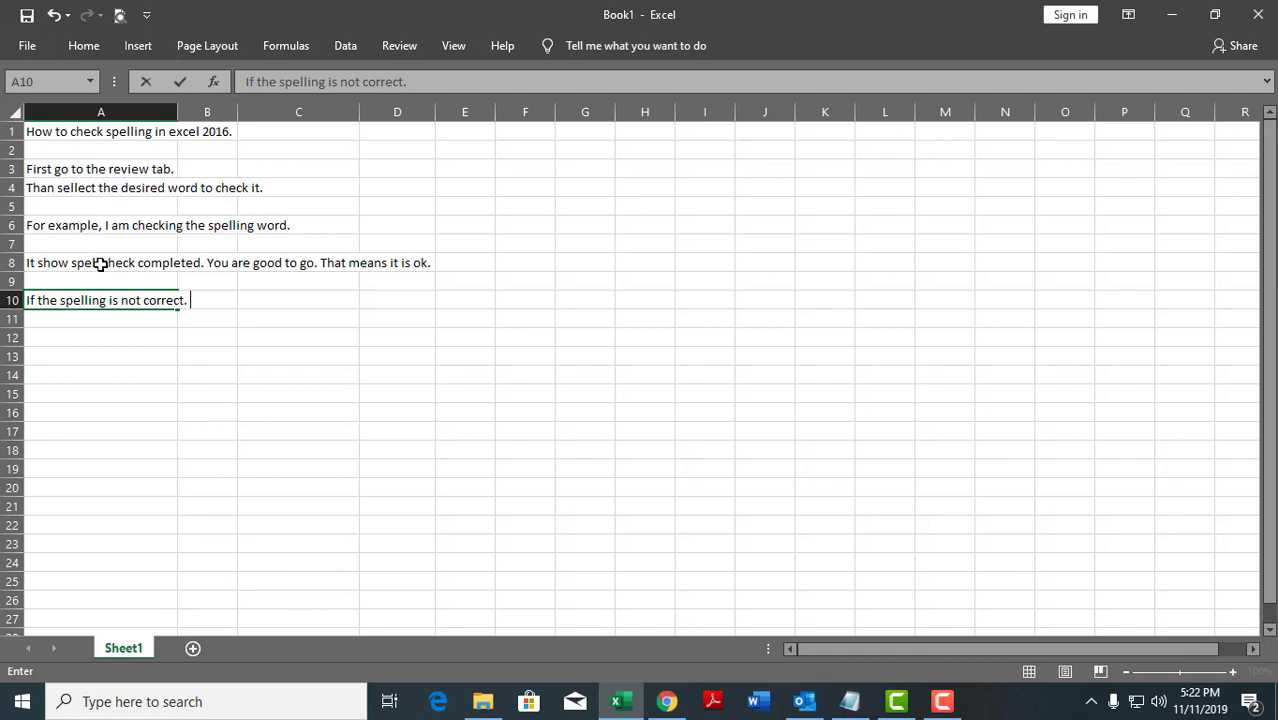
pyautogui.write('It wi')
pyautogui.write('ll show')
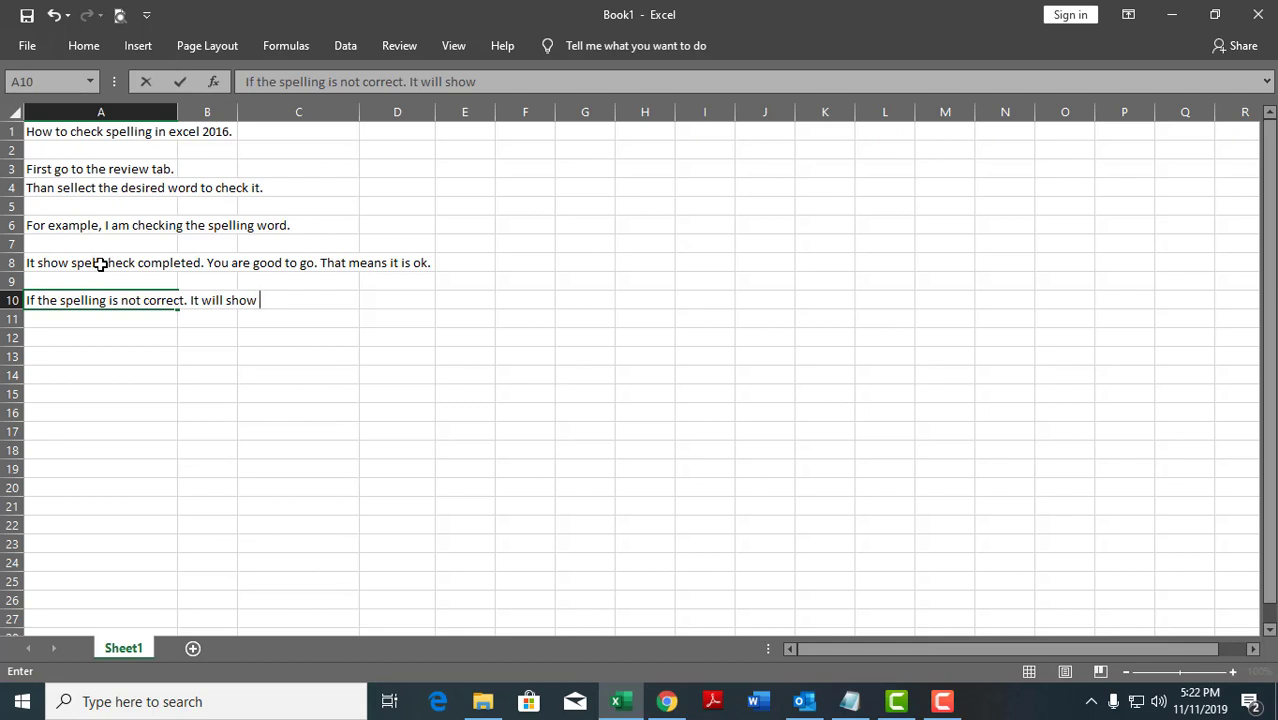
pyautogui.write('....')
pyautogui.press('Return')
pyautogui.press('Return')
pyautogui.write('For ')
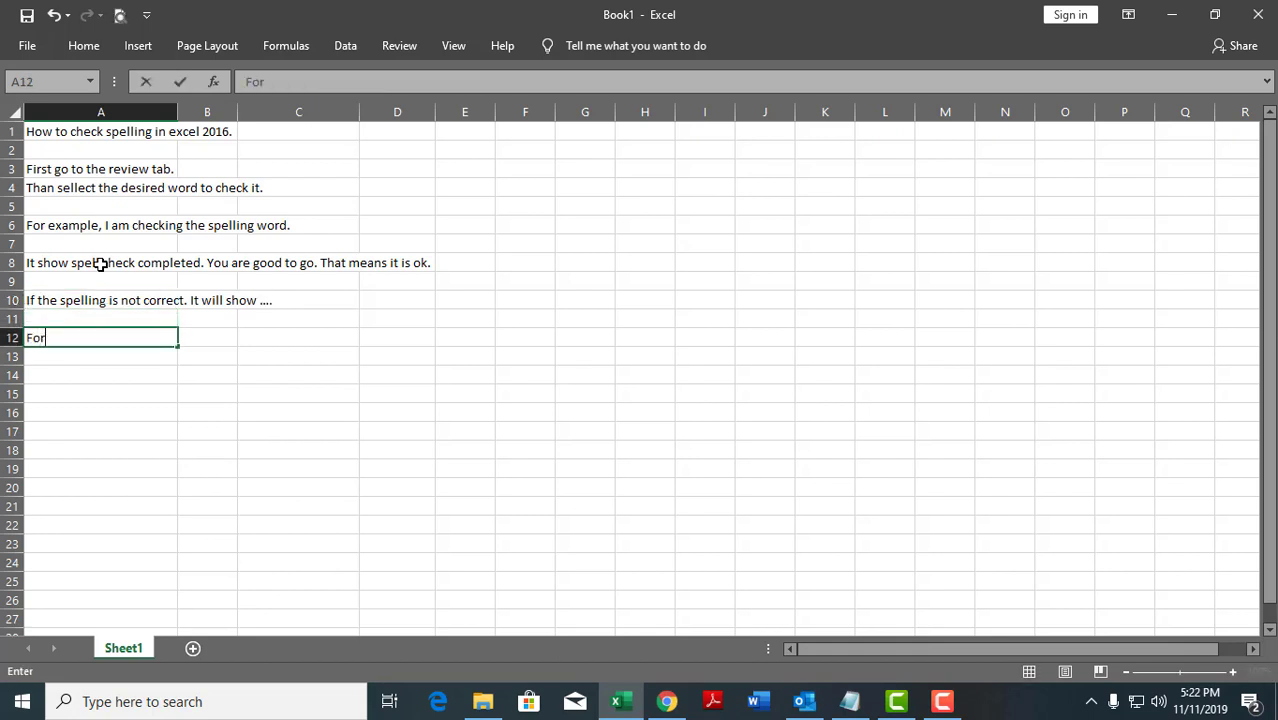
pyautogui.write('exampl')
pyautogui.write('e, ')
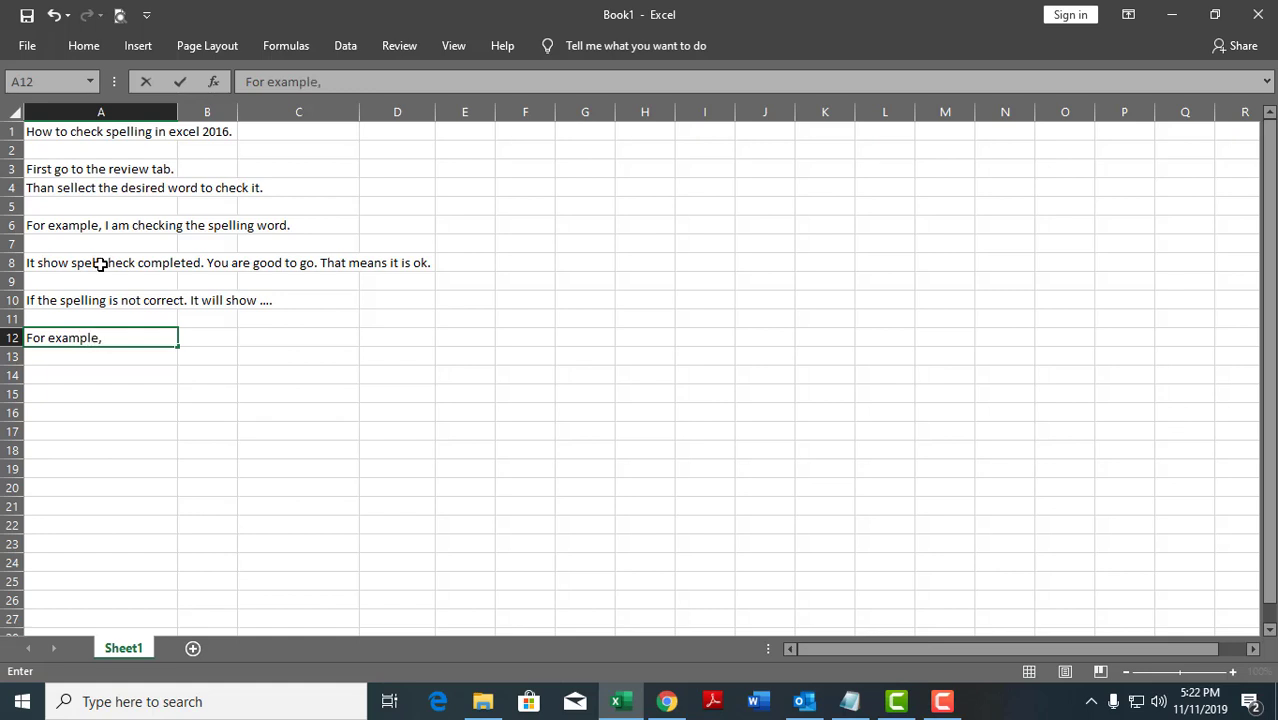
pyautogui.write('I')
pyautogui.write(' am wri')
pyautogui.write('ting')
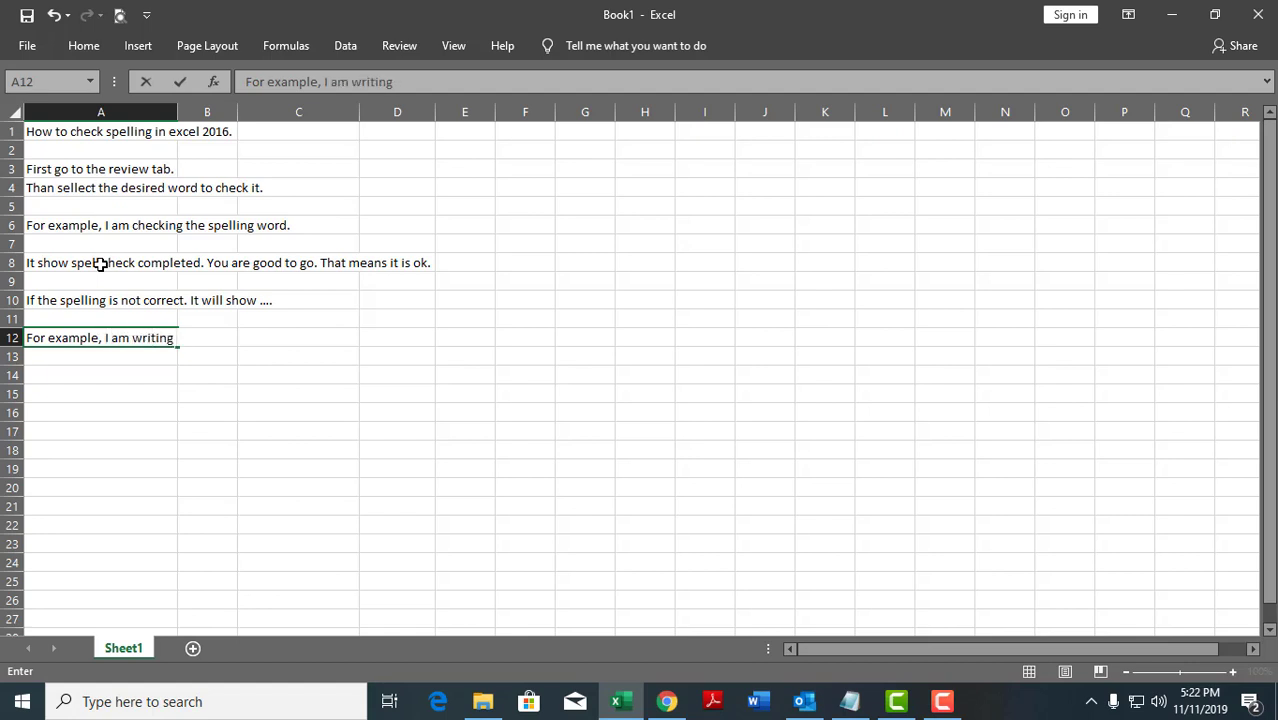
pyautogui.write(' a')
pyautogui.write(' word')
pyautogui.write(', like')
pyautogui.press('Return')
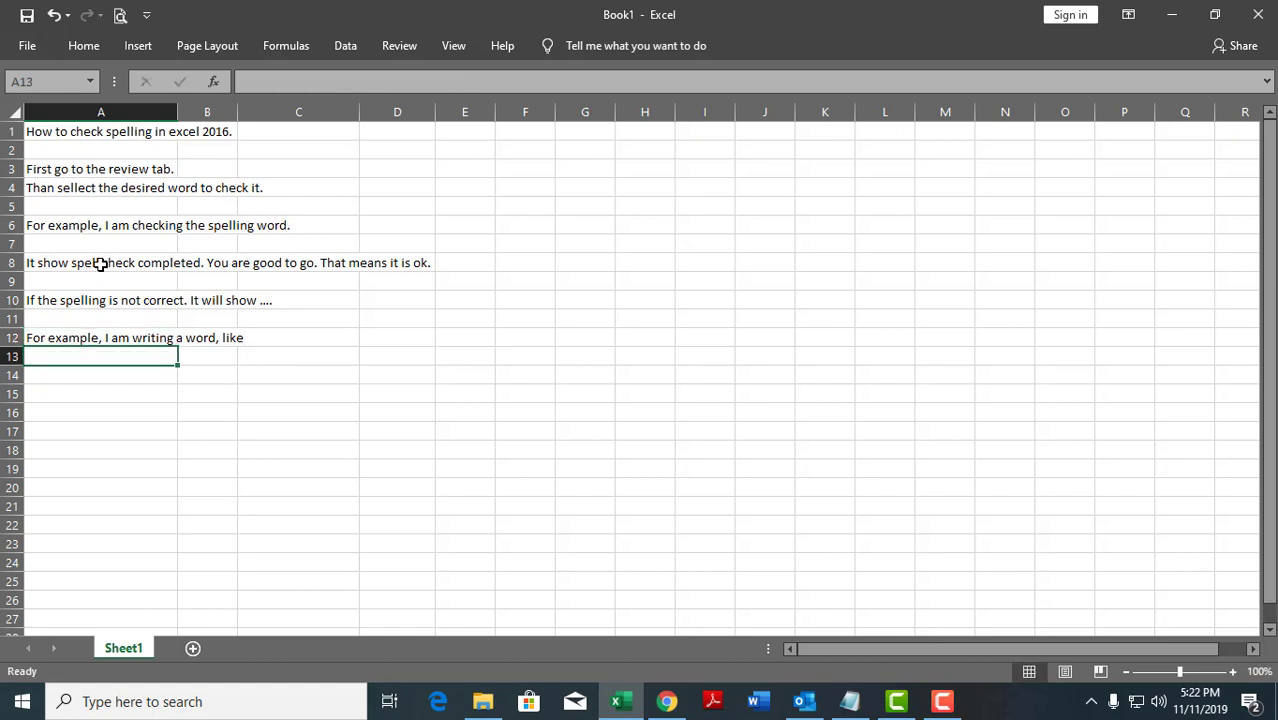
pyautogui.press('Return')
# Step: Put the sample word 'Beautiful' in A14 and 'Let me check it.' in A16
pyautogui.write('B')
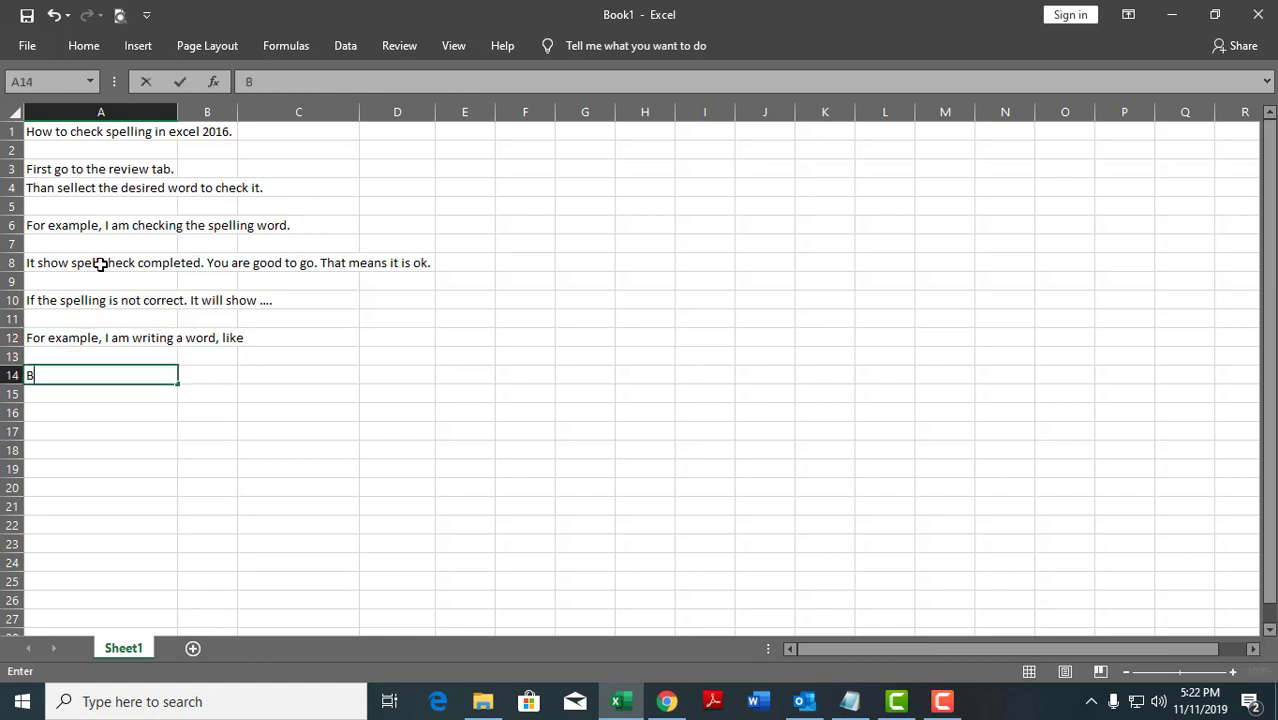
pyautogui.write('ea')
pyautogui.write('utiful')
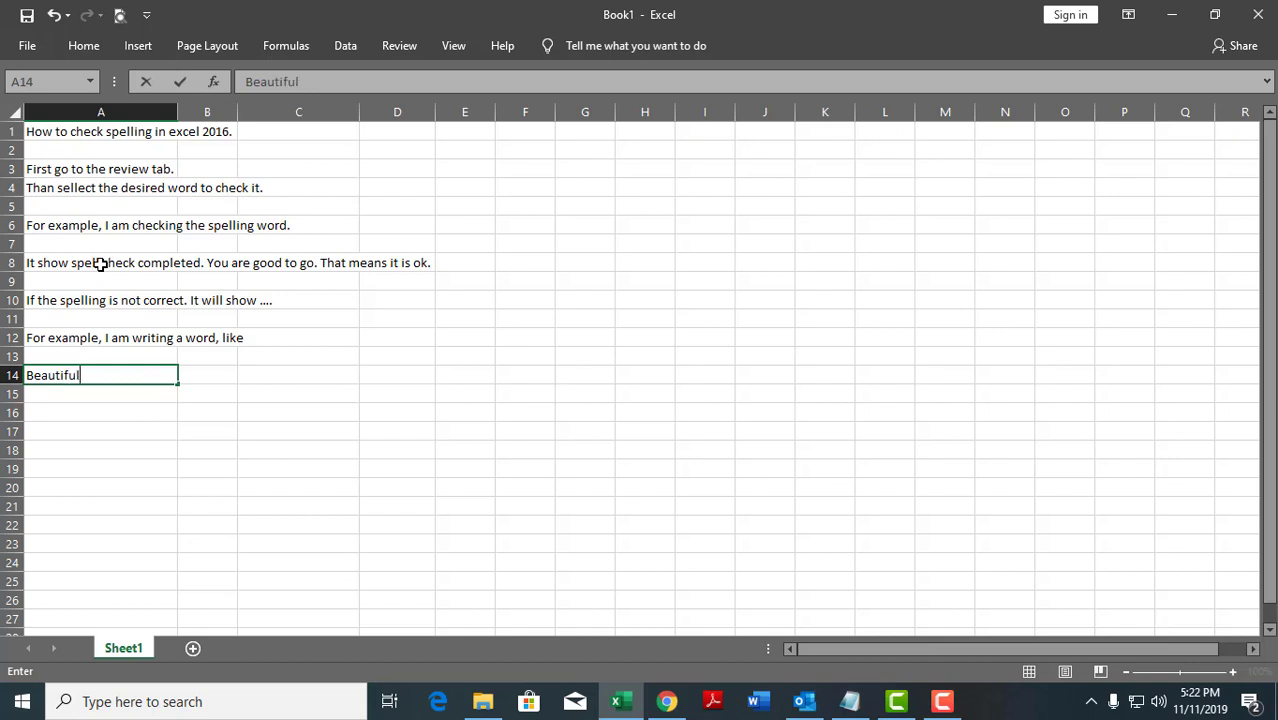
pyautogui.press('Return')
pyautogui.press('Up')
pyautogui.press('Down')
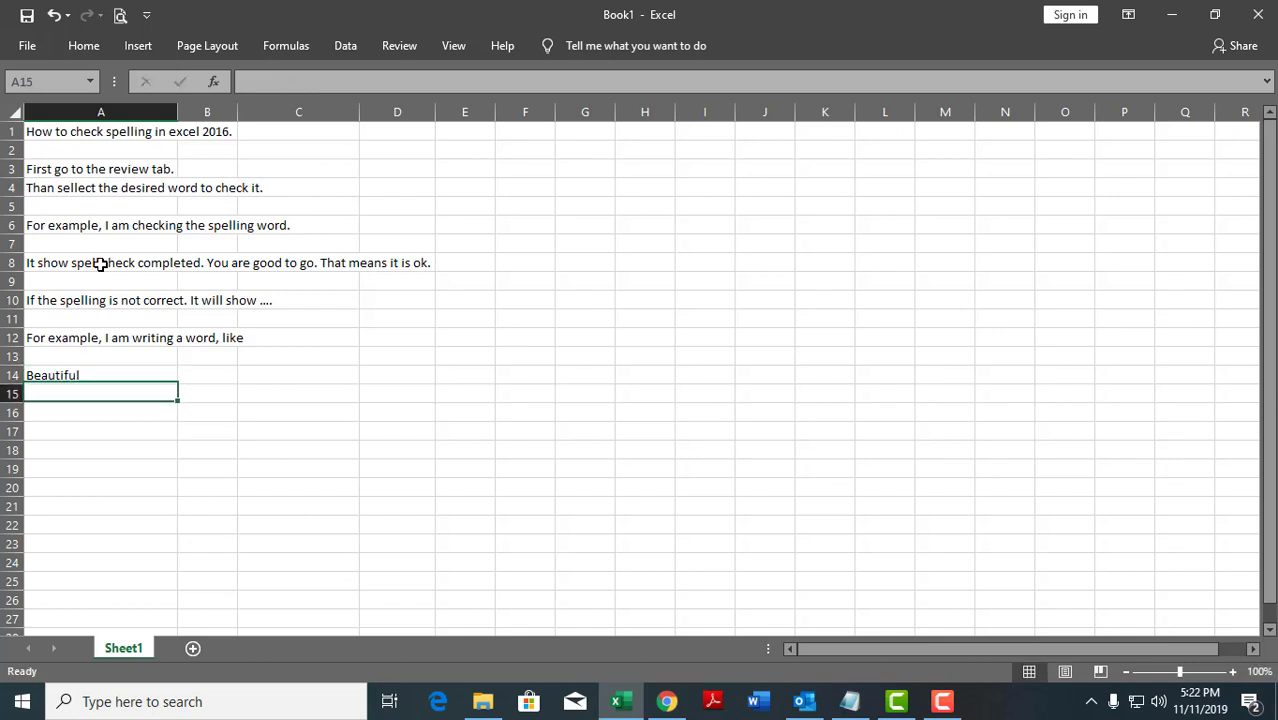
pyautogui.press('Down')
pyautogui.write('L')
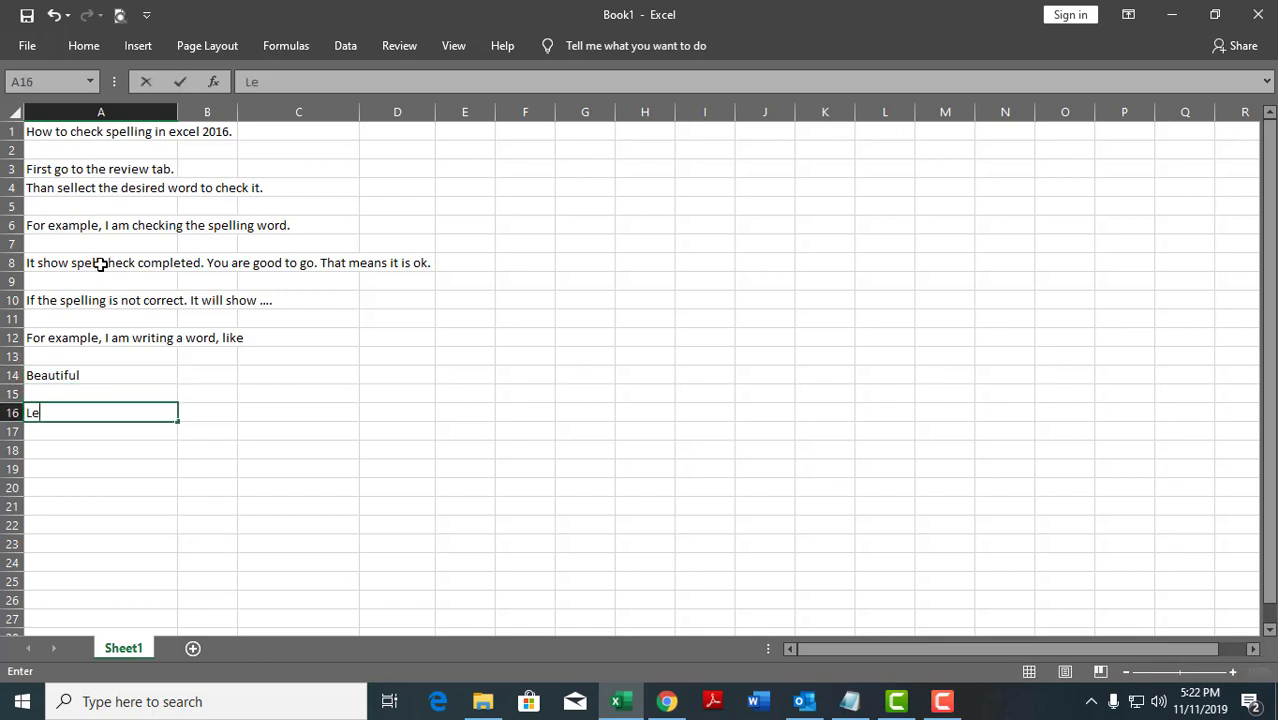
pyautogui.write('et me chec')
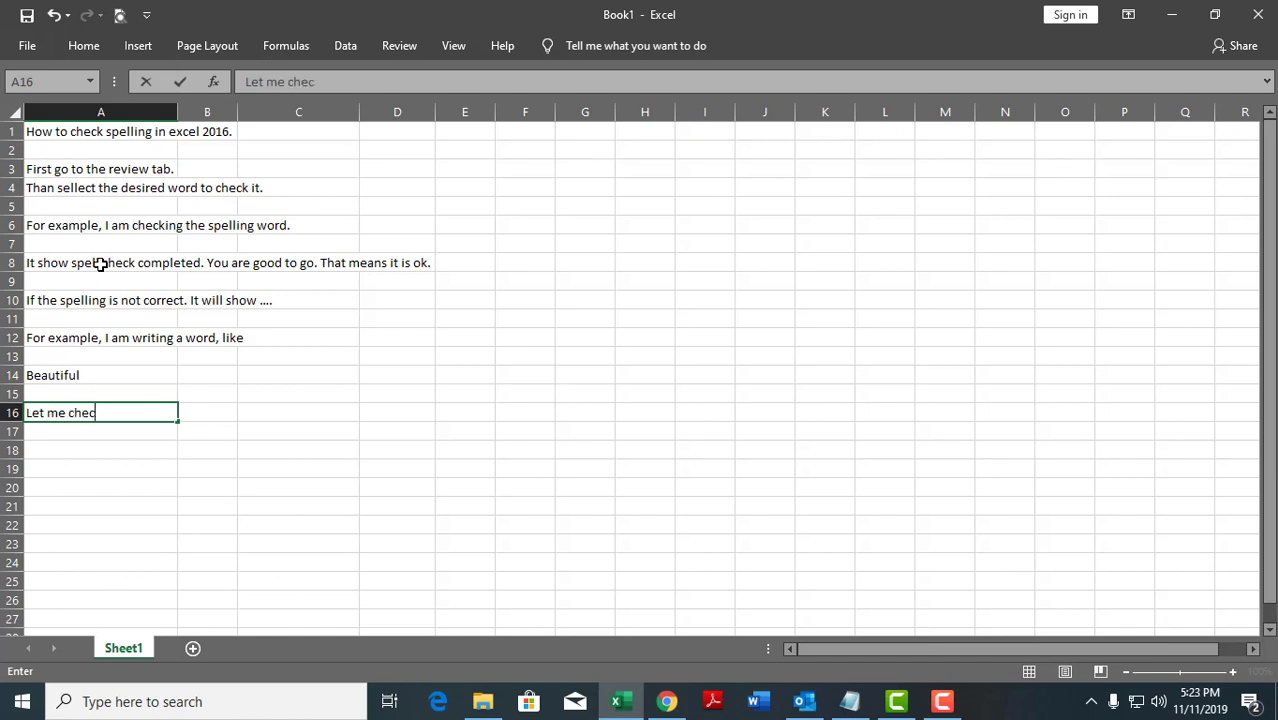
pyautogui.write('k it.')
pyautogui.press('Return')
pyautogui.press('Up')
pyautogui.press('Up')
pyautogui.press('Up')
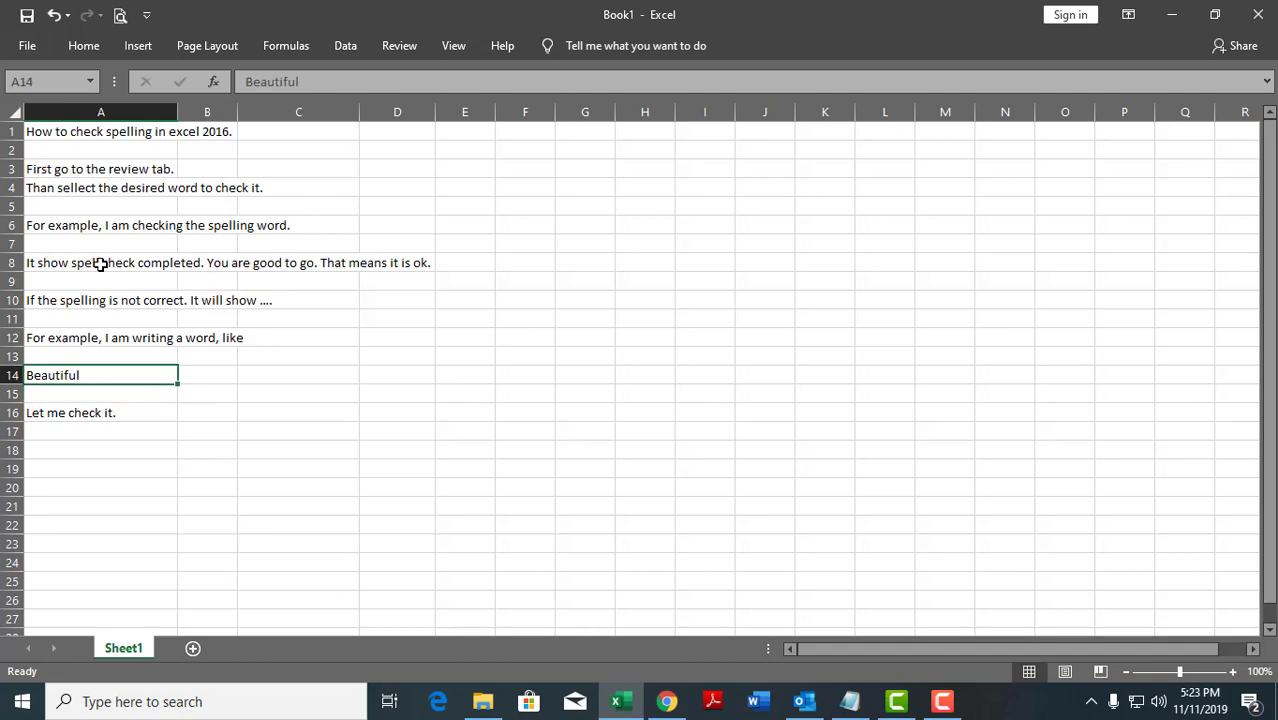
# Step: Spell-check 'Beautiful' via Review > Spelling and close the no-errors notice
pyautogui.moveTo(321, 85); pyautogui.dragTo(234, 88)
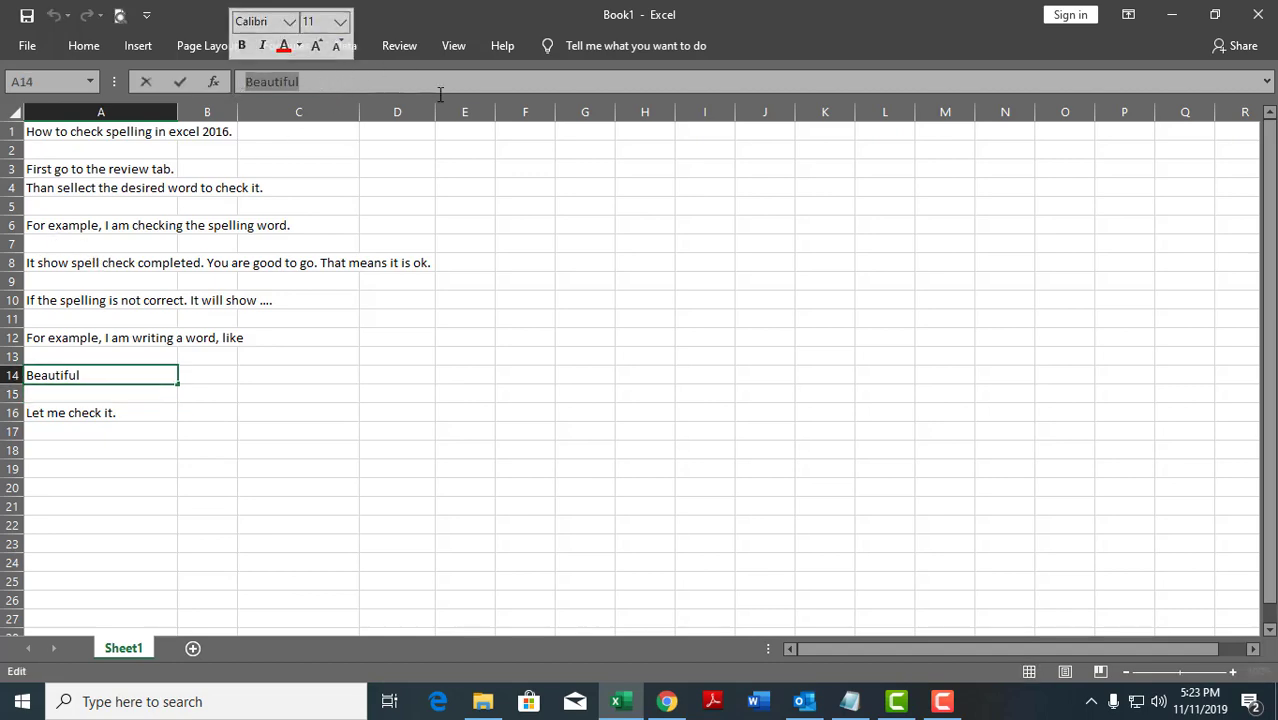
pyautogui.click(399, 48)
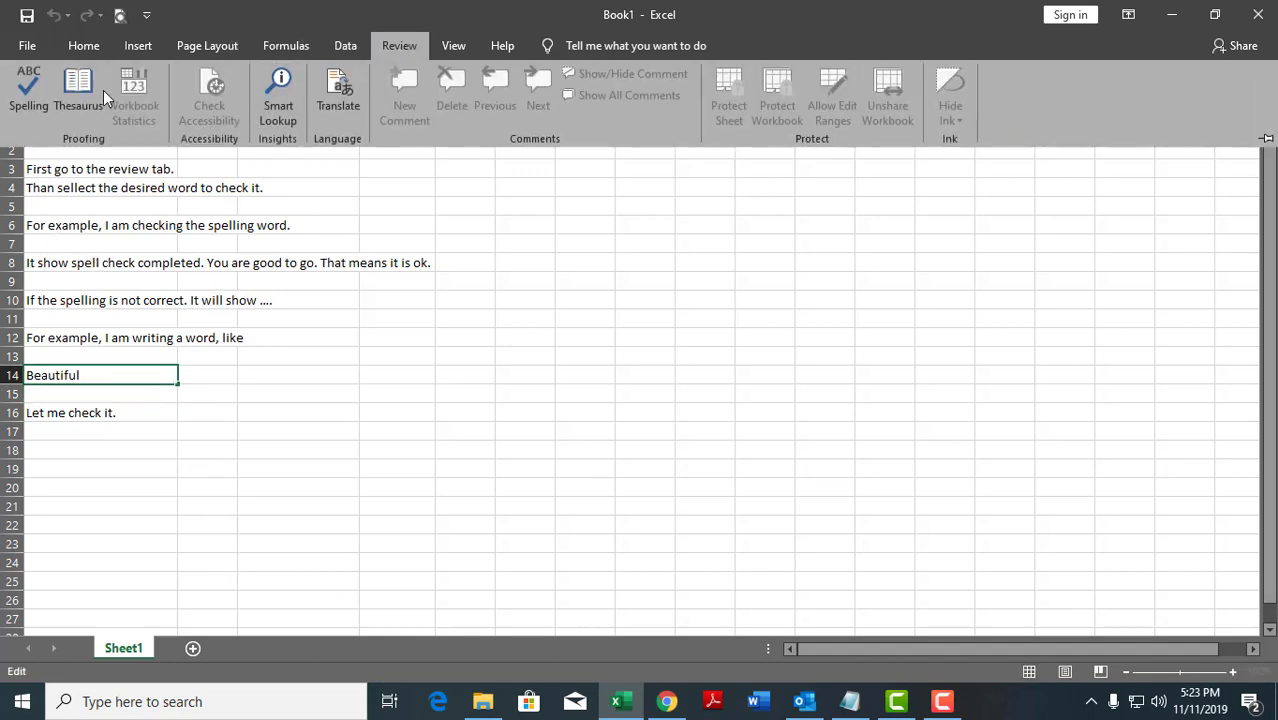
pyautogui.click(22, 92)
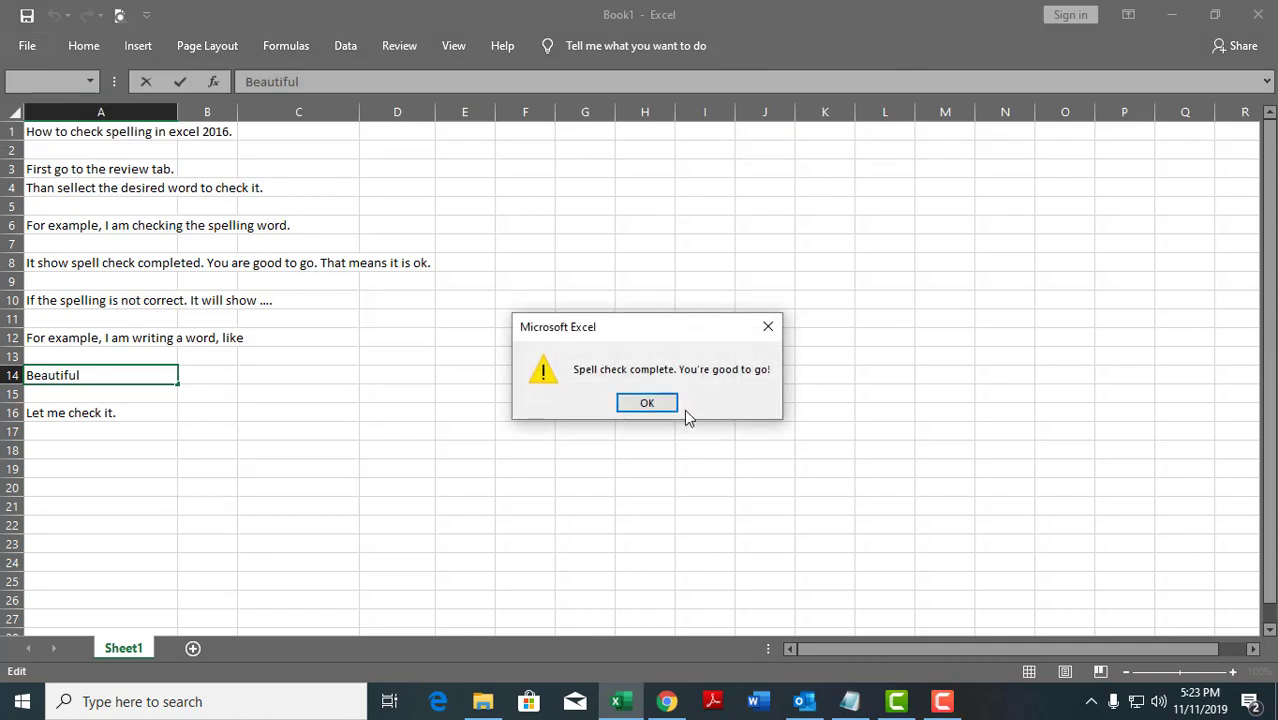
pyautogui.click(667, 403)
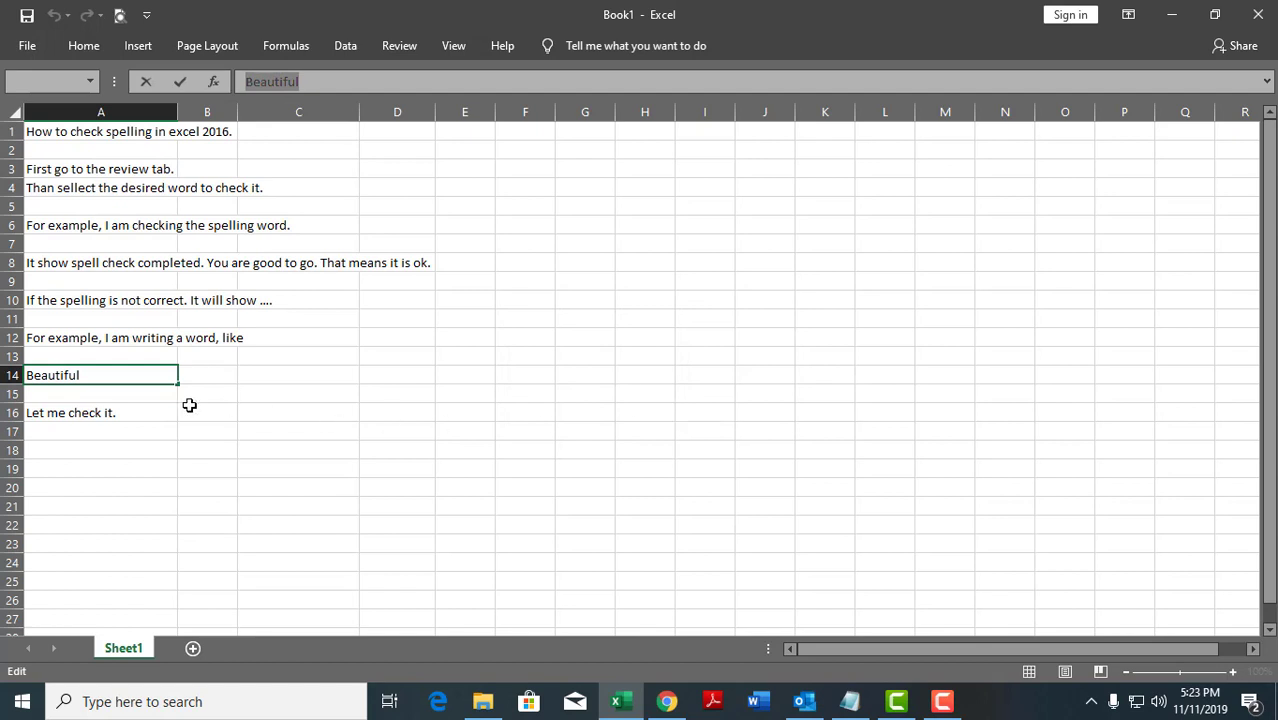
pyautogui.click(79, 410)
# Step: Extend A16 to 'Let me check it. It also ok.' and enter 'Dengerous.' in A18
pyautogui.click(383, 81)
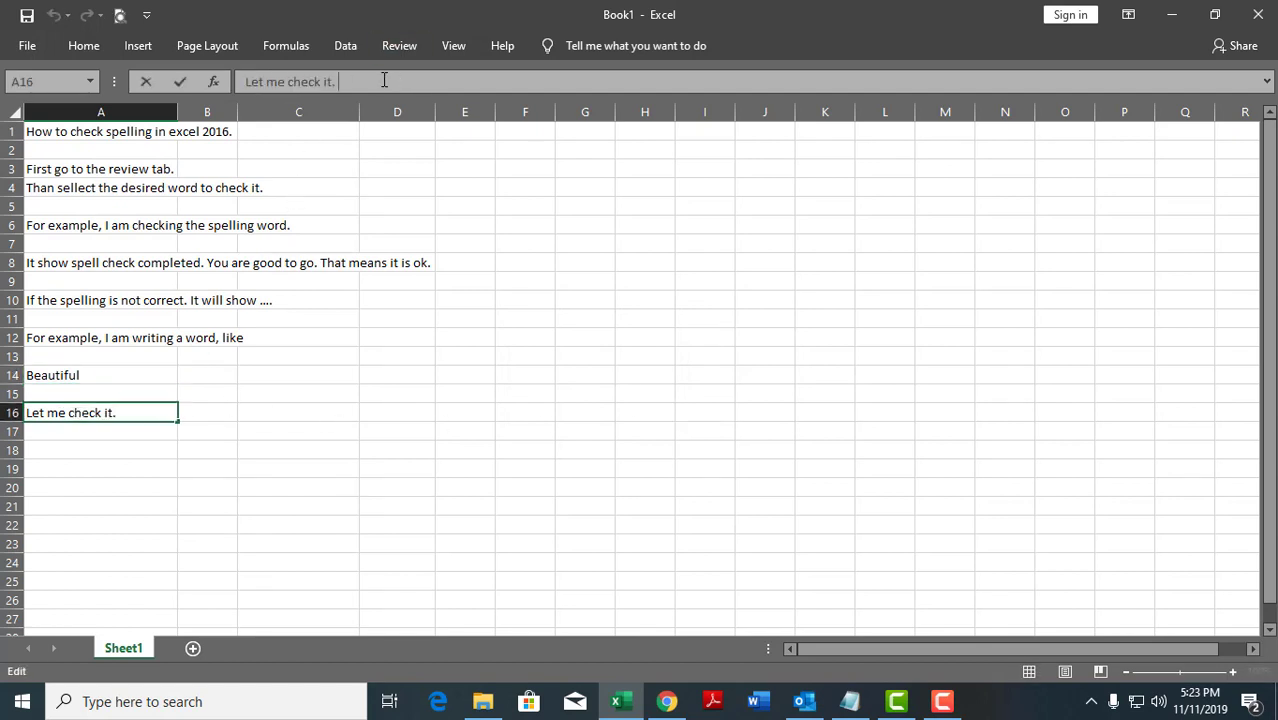
pyautogui.write('It al')
pyautogui.write('so o')
pyautogui.write('k.')
pyautogui.press('Return')
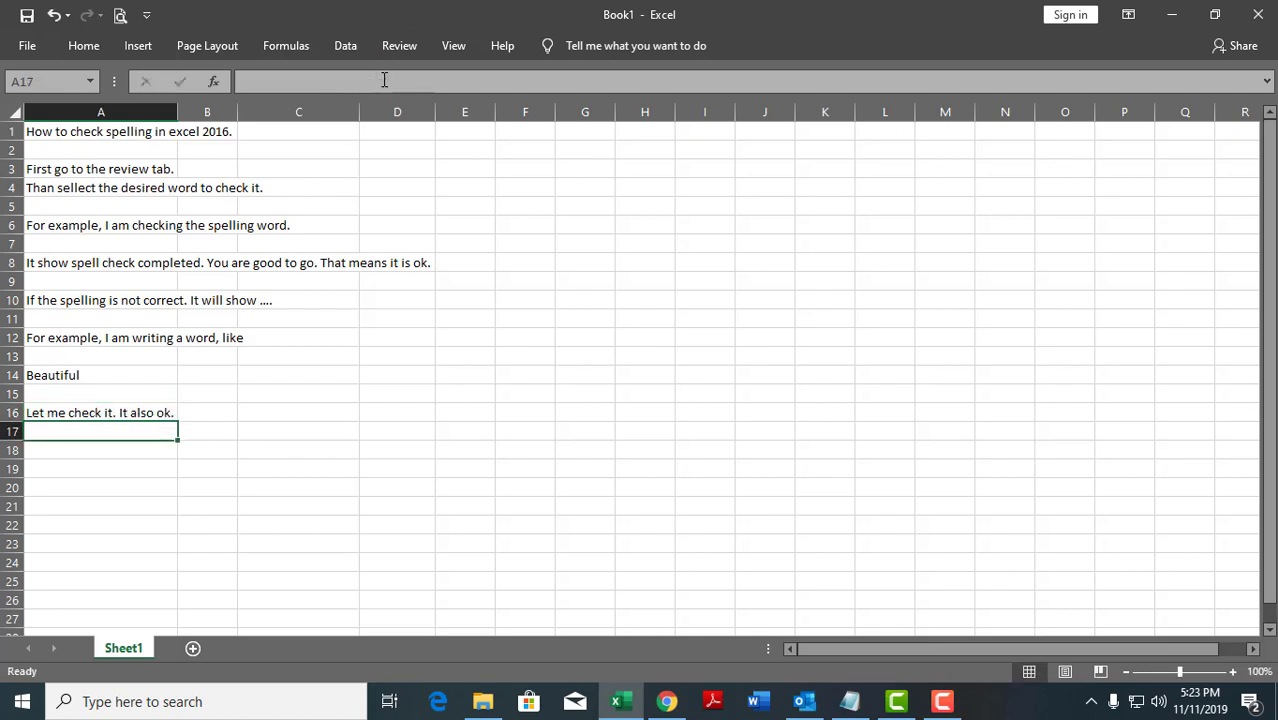
pyautogui.press('Return')
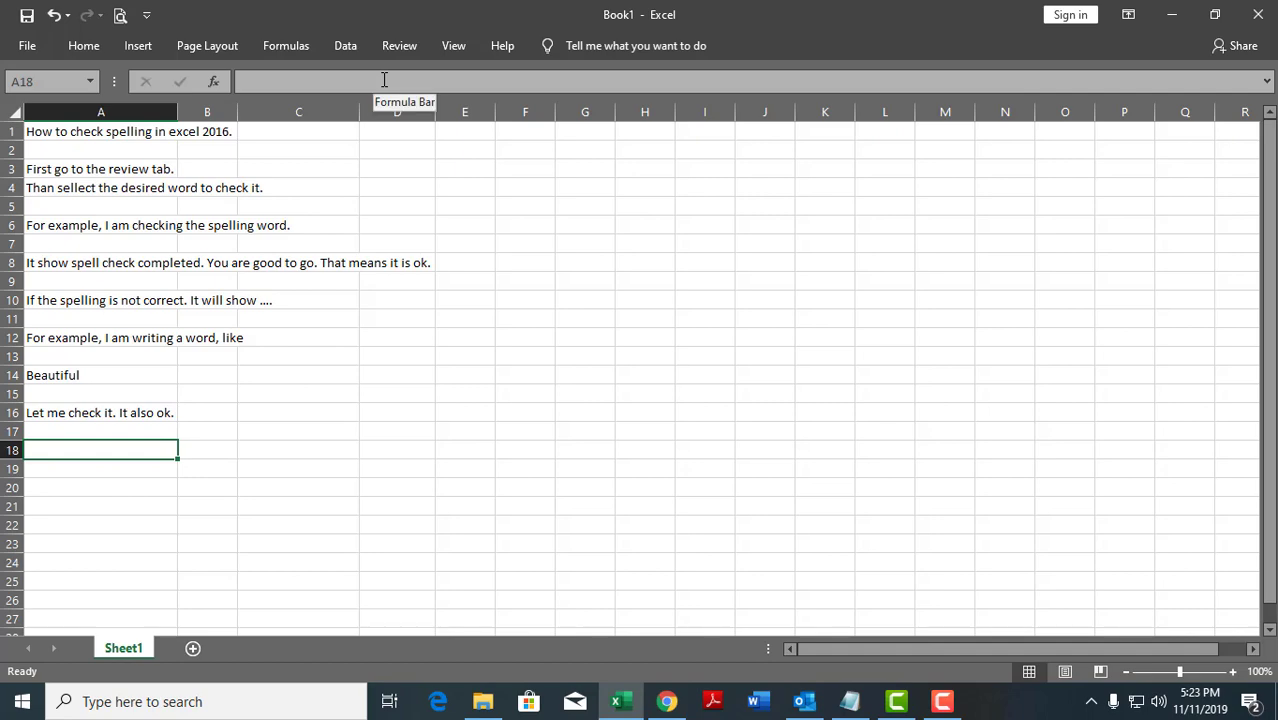
pyautogui.write('D')
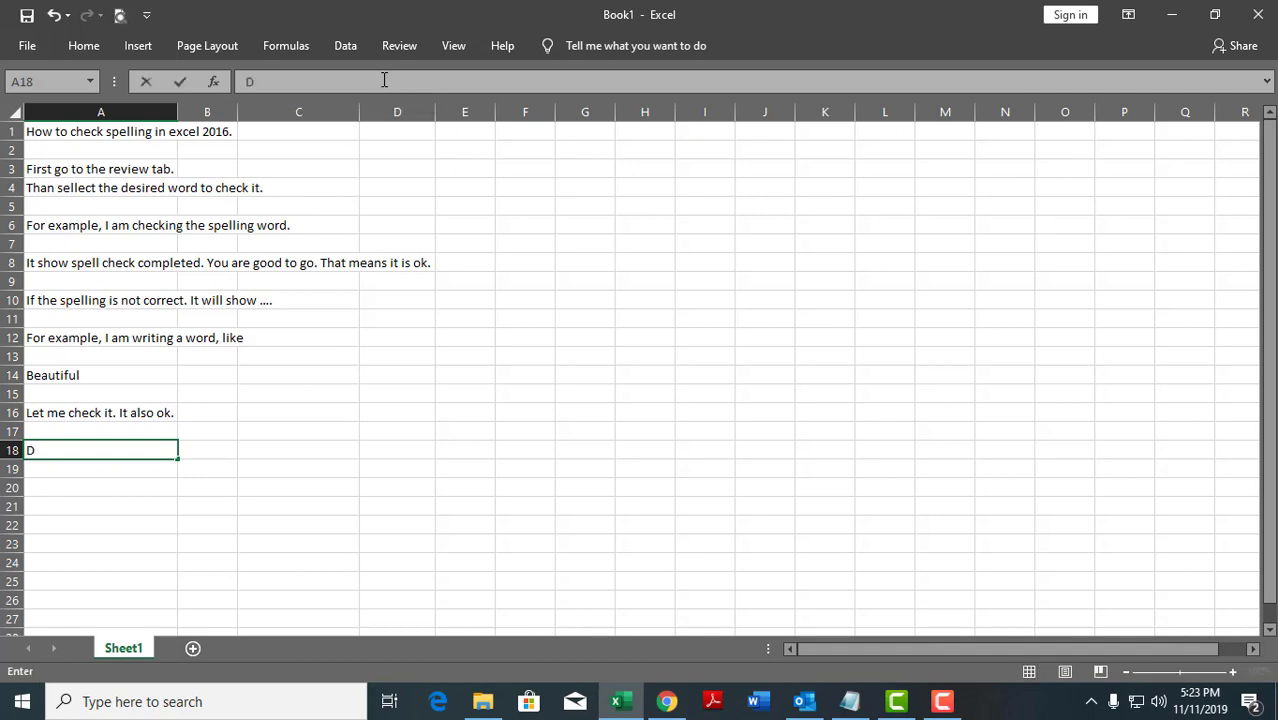
pyautogui.write('engerous.')
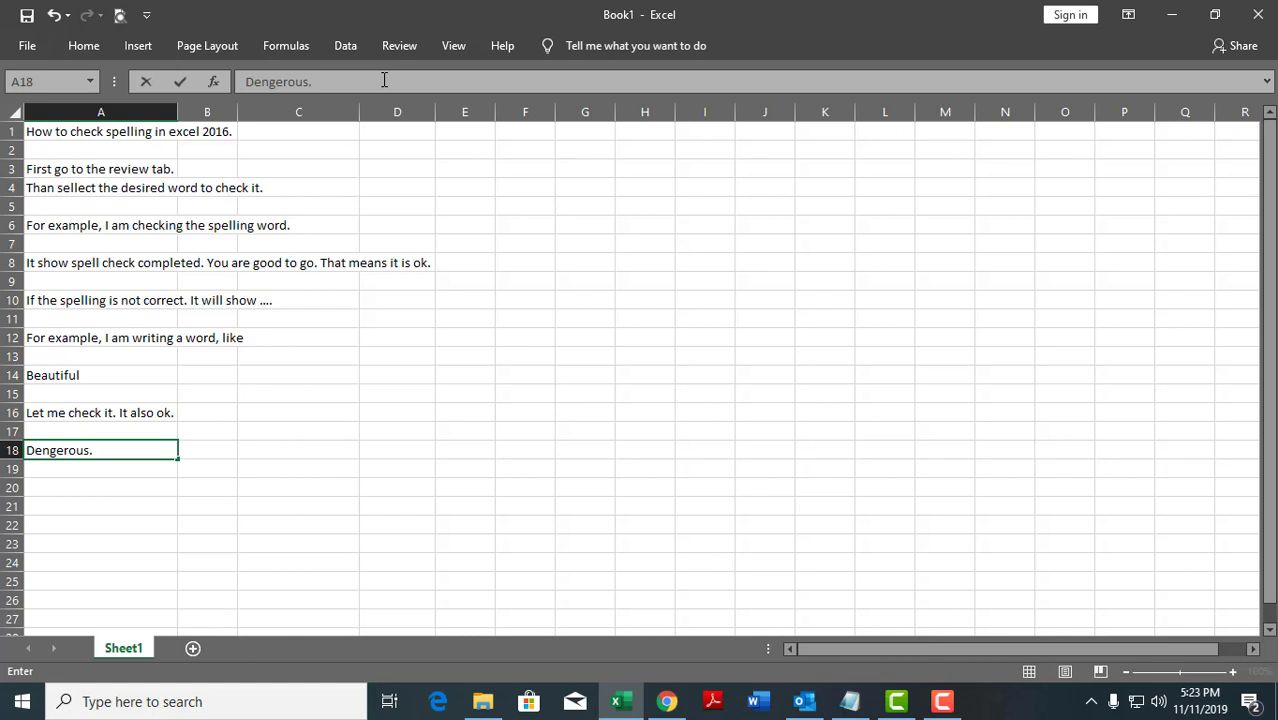
pyautogui.press('Return')
pyautogui.press('Up')
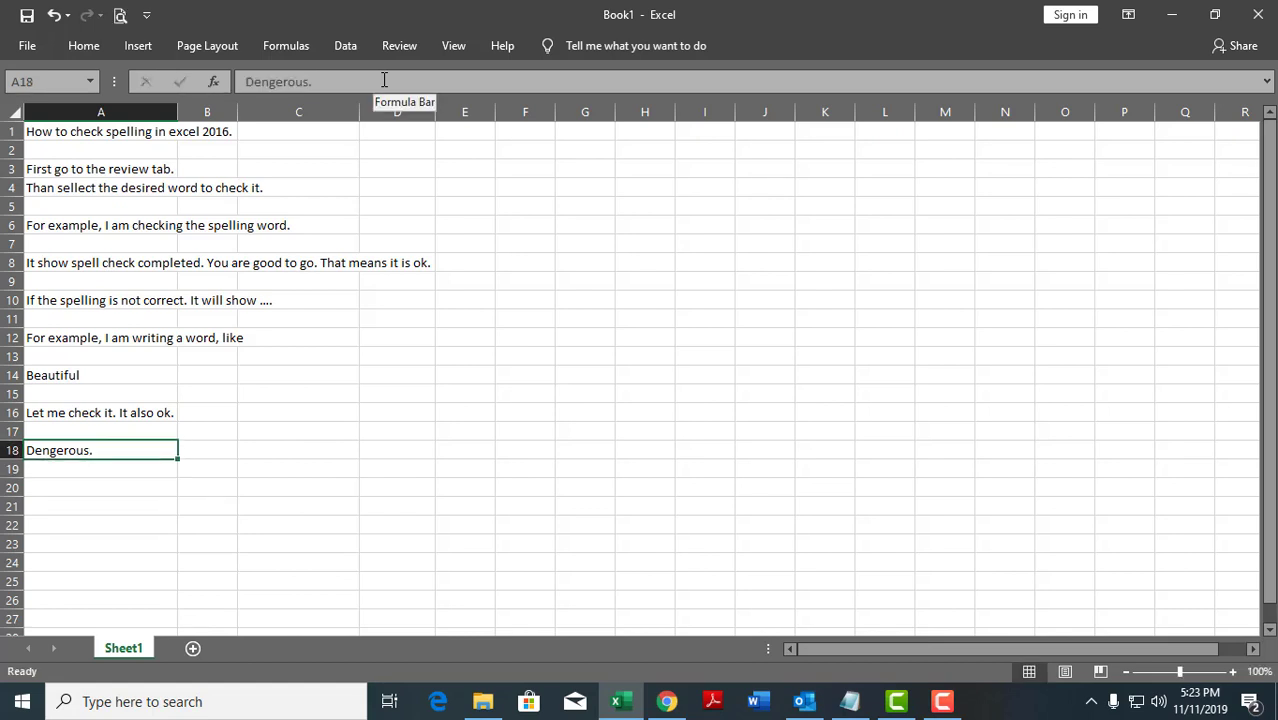
# Step: Spell-check 'Dengerous.' in A18 and accept the suggested correction 'Dangerous'
pyautogui.moveTo(310, 81); pyautogui.dragTo(225, 82)
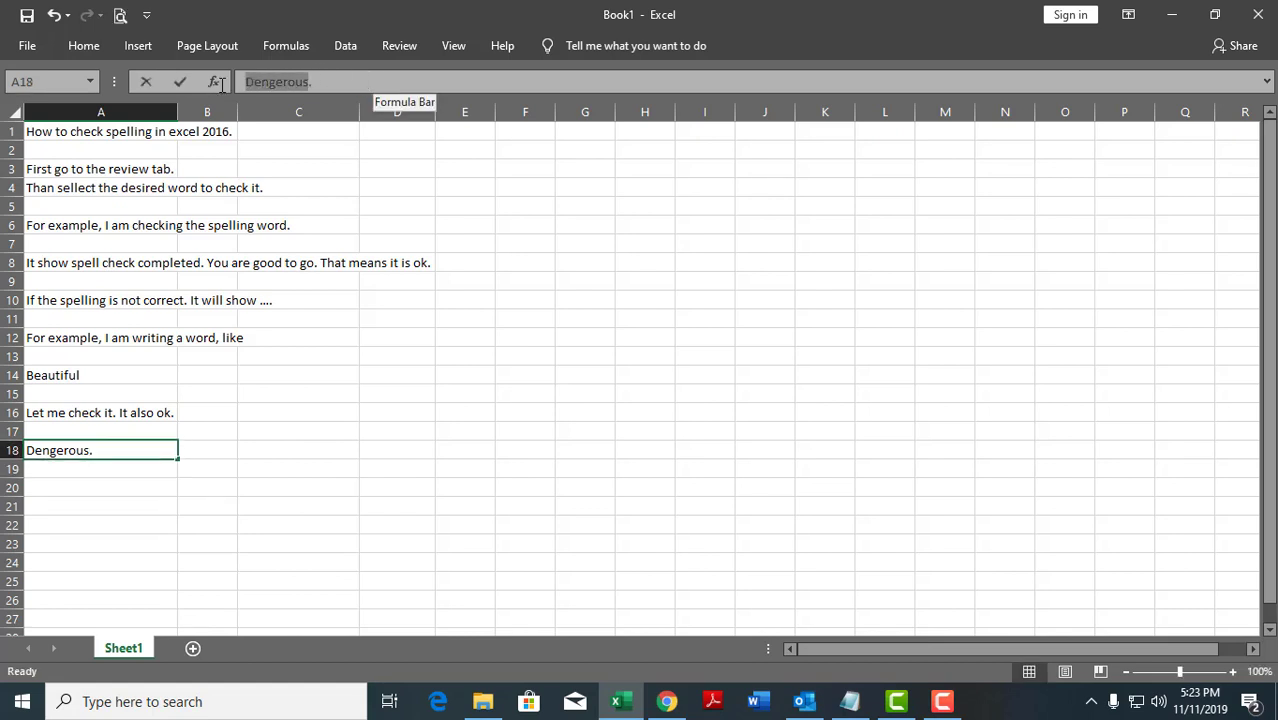
pyautogui.click(397, 46)
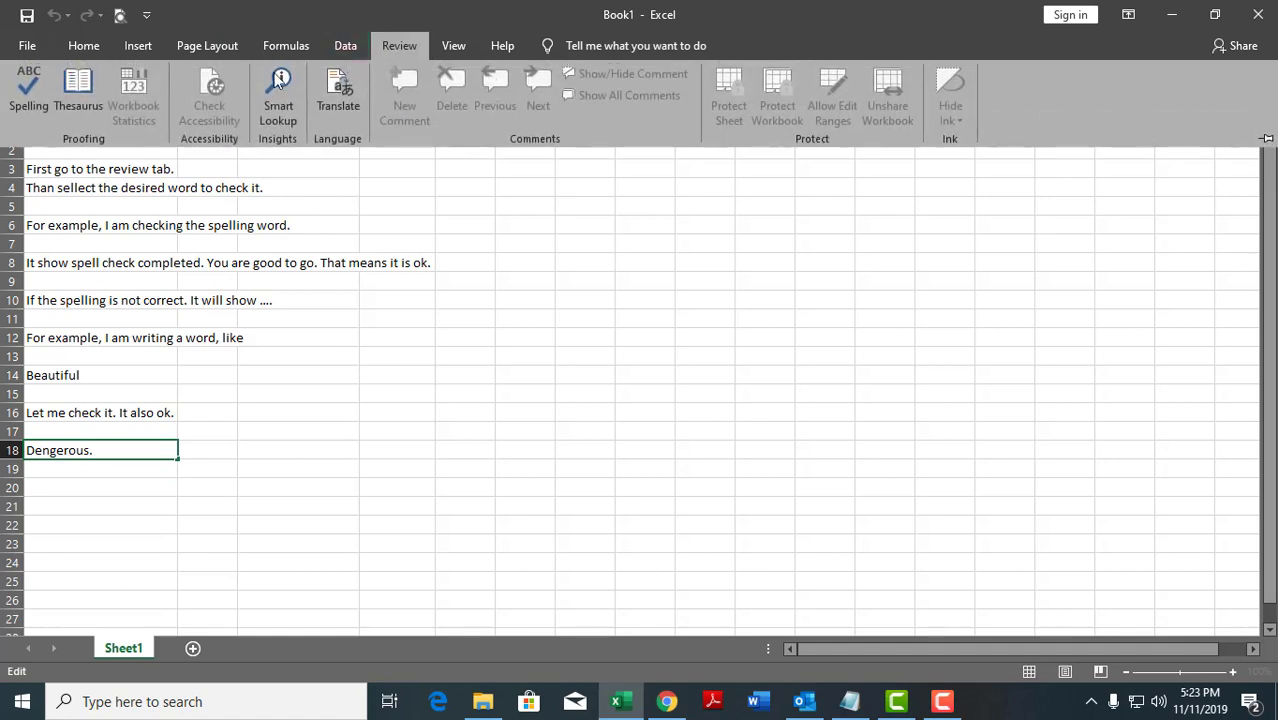
pyautogui.click(22, 88)
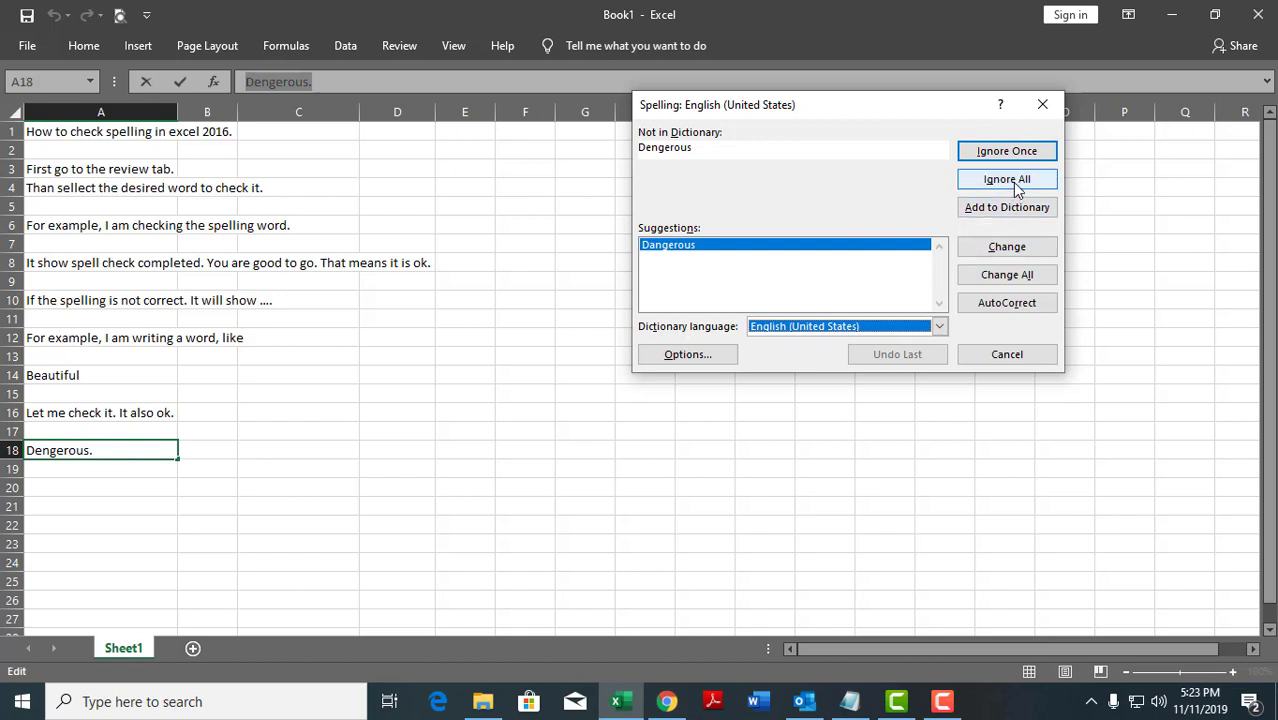
pyautogui.click(1007, 247)
pyautogui.click(647, 403)
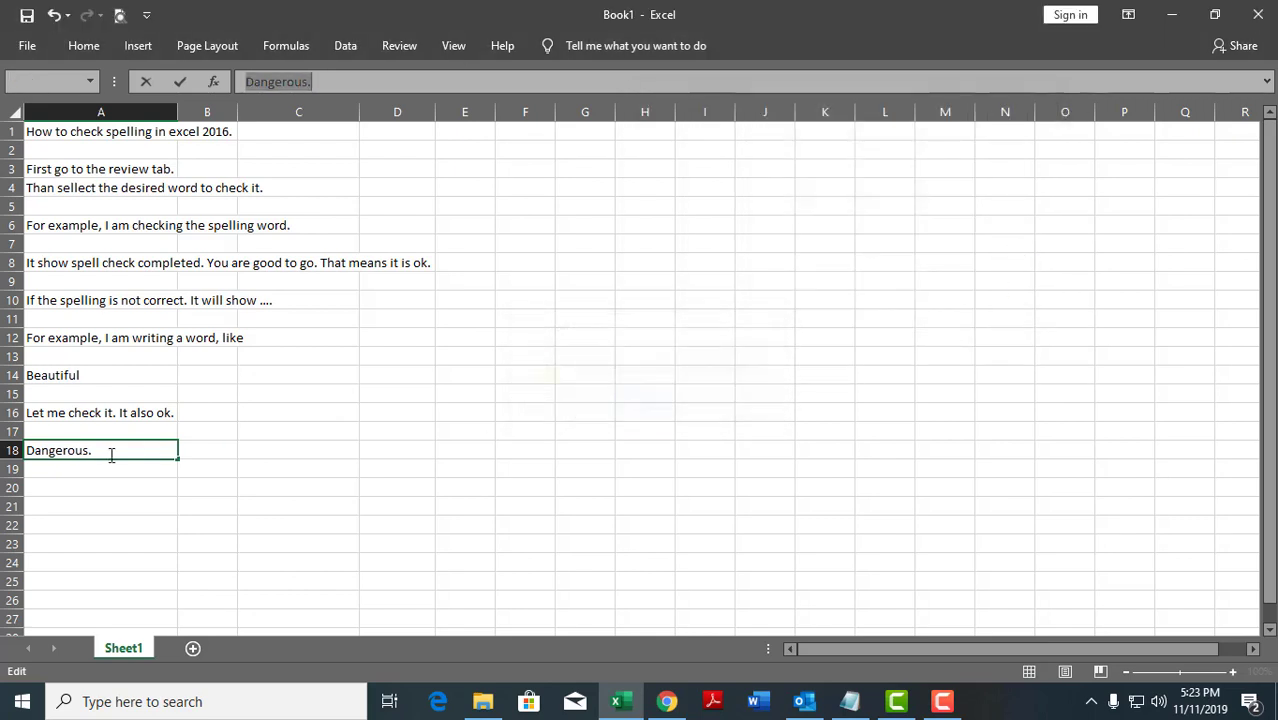
# Step: Type a note in A20 explaining the suggestion box shows the correct spelling to change to
pyautogui.click(66, 486)
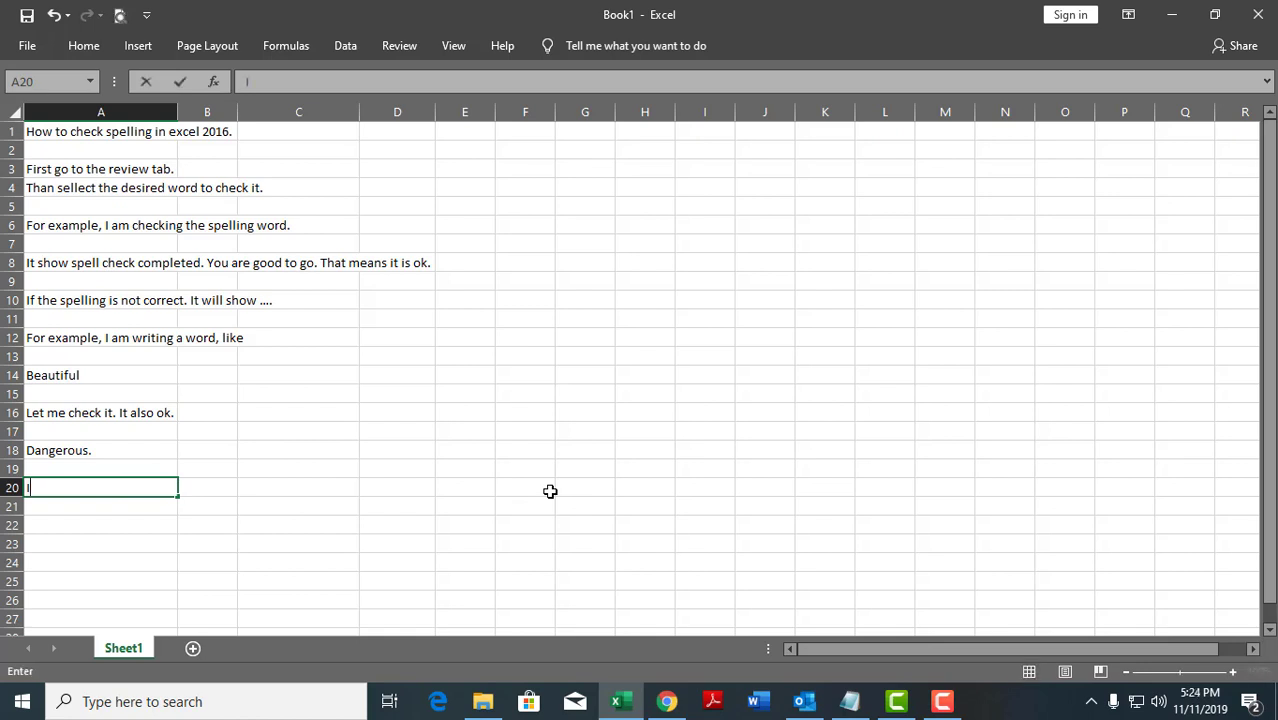
pyautogui.write('In the sug')
pyautogui.write('gestion bo')
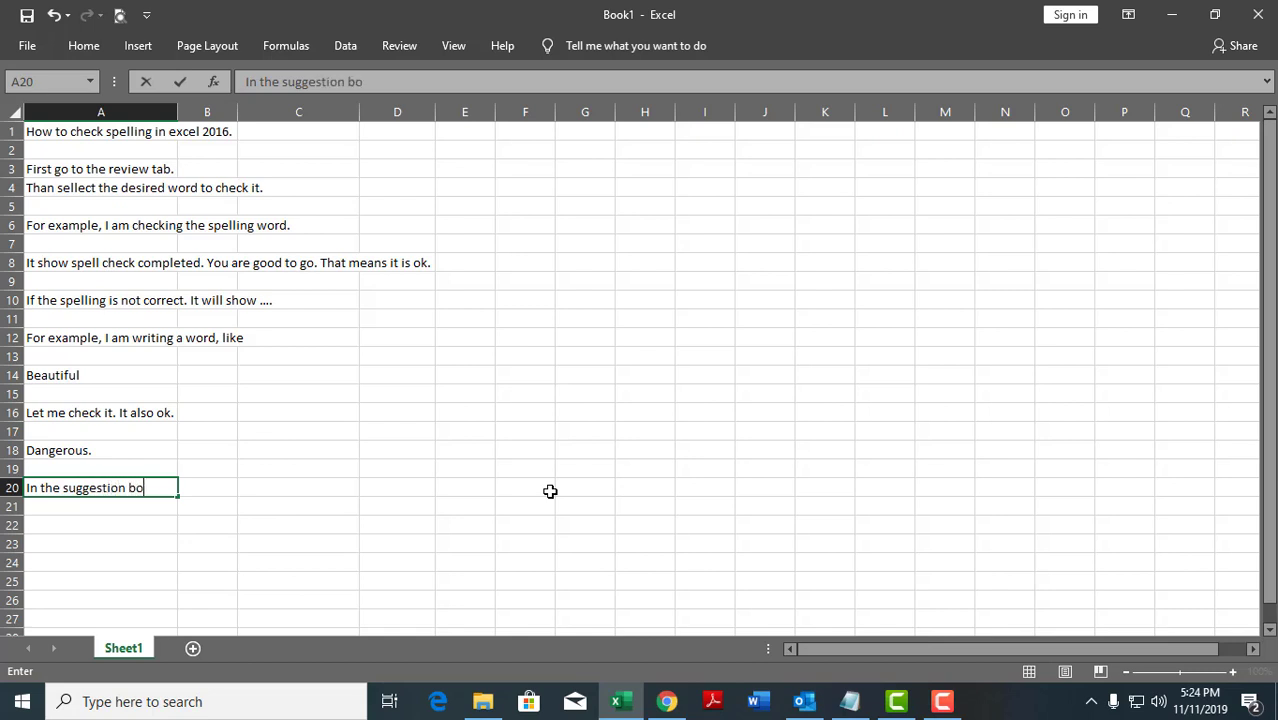
pyautogui.write('x, it sho')
pyautogui.write('ws the')
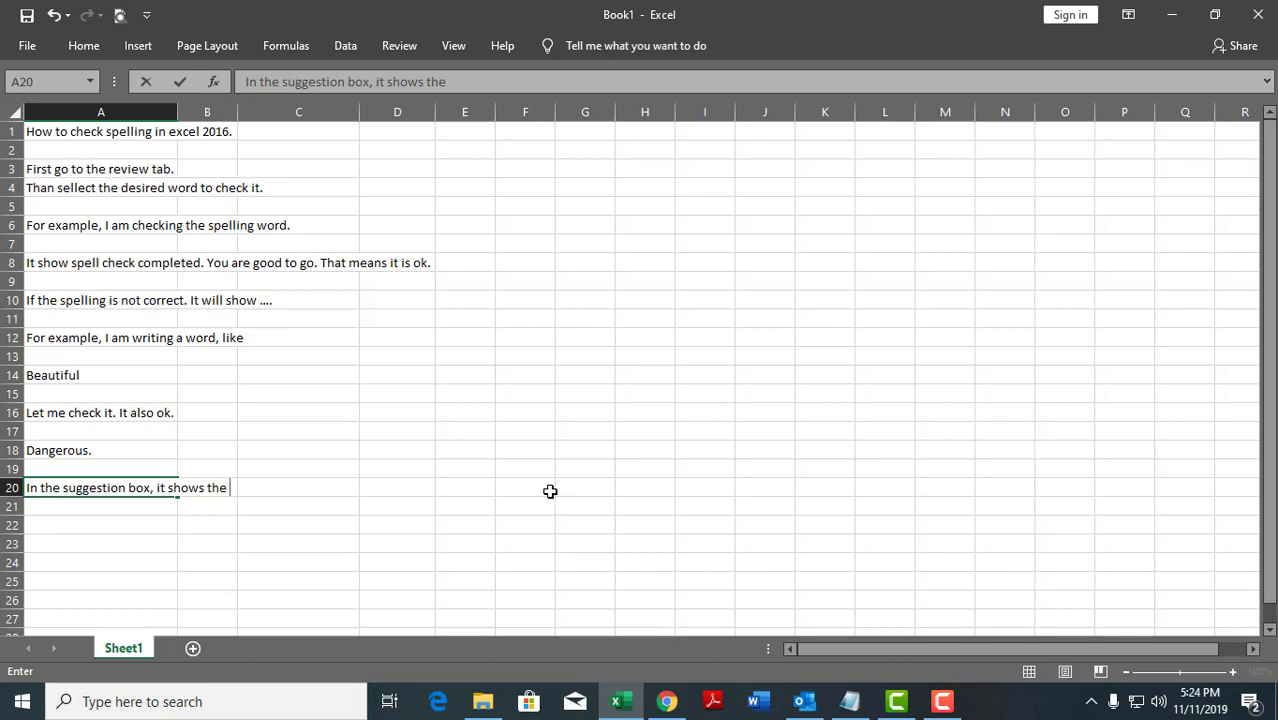
pyautogui.write('correct spe')
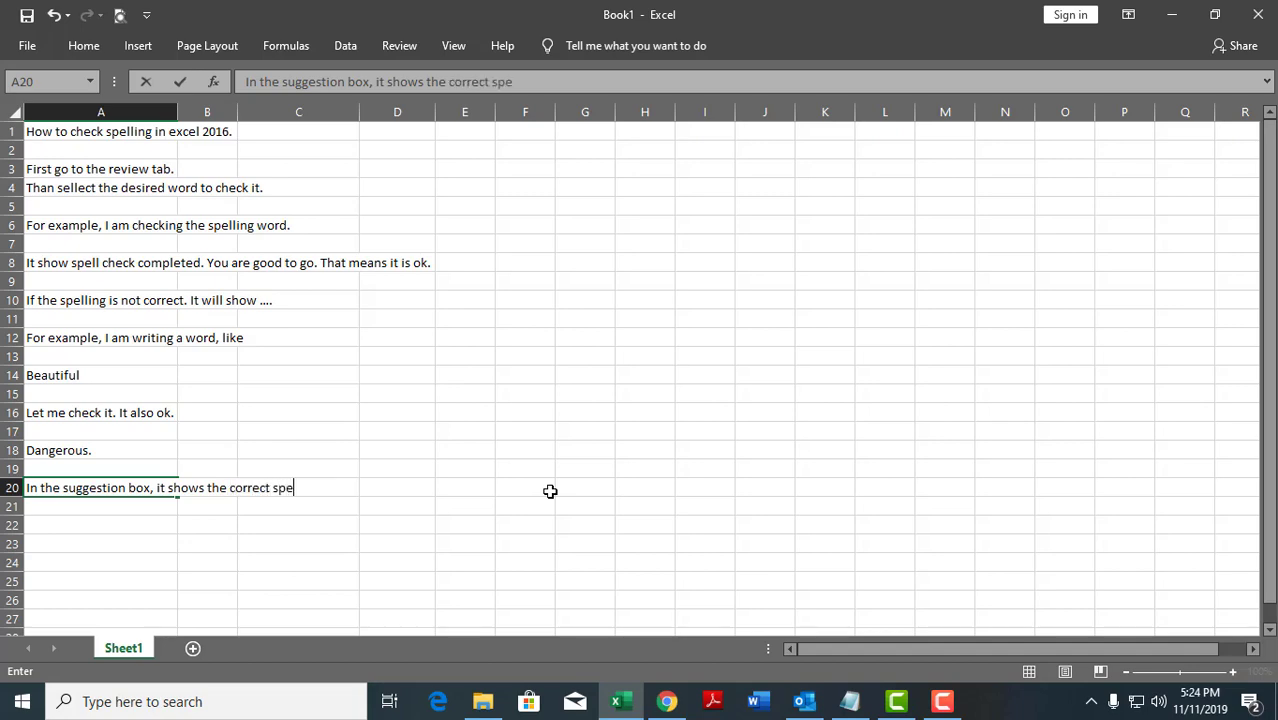
pyautogui.write('el')
pyautogui.press('BackSpace')
pyautogui.press('BackSpace')
pyautogui.press('BackSpace')
pyautogui.write('ell')
pyautogui.write('ing. By')
pyautogui.write('cli')
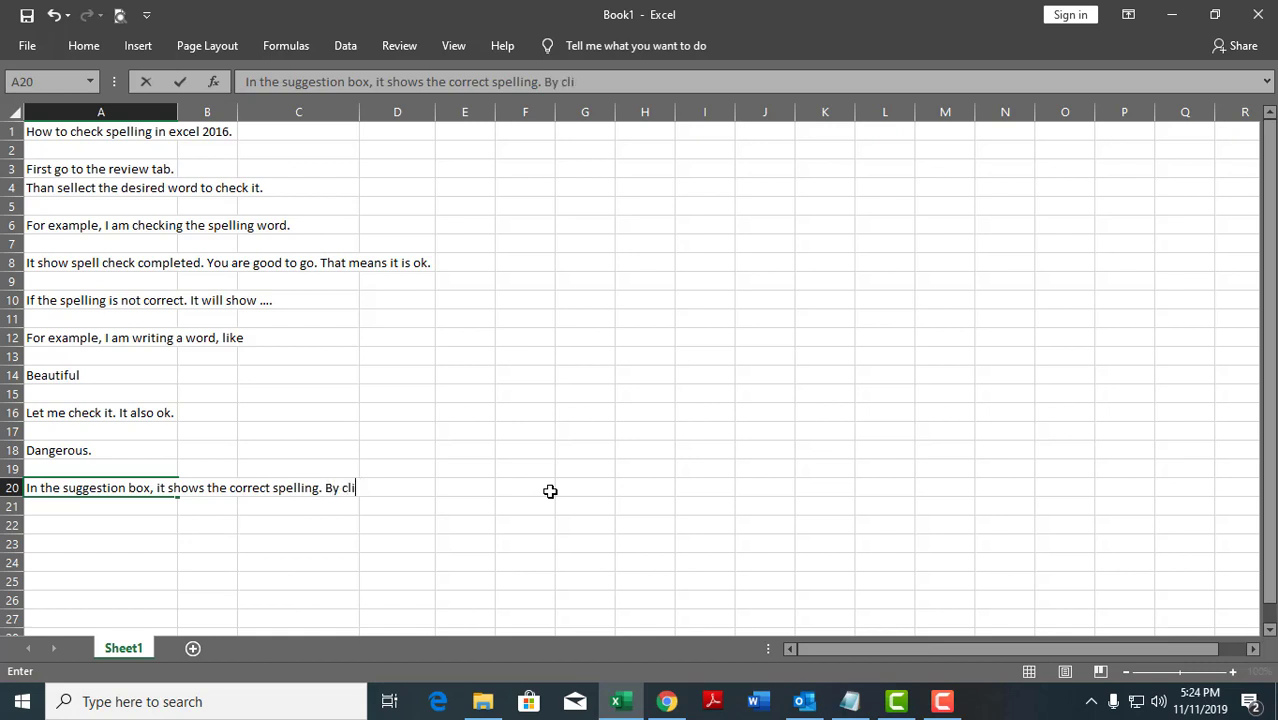
pyautogui.write('ncking')
pyautogui.write(' chang')
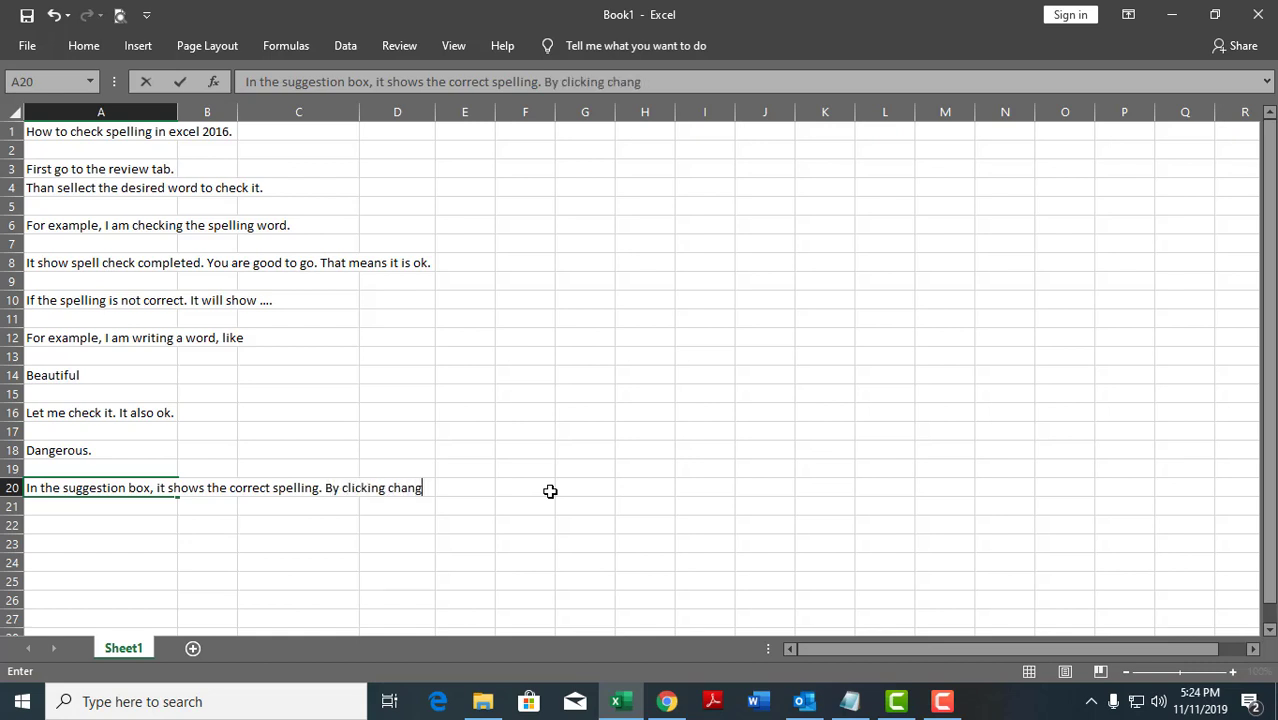
pyautogui.write('etihe')
pyautogui.press('BackSpace')
pyautogui.press('BackSpace')
pyautogui.press('BackSpace')
pyautogui.write('he ')
pyautogui.write('spelling wi')
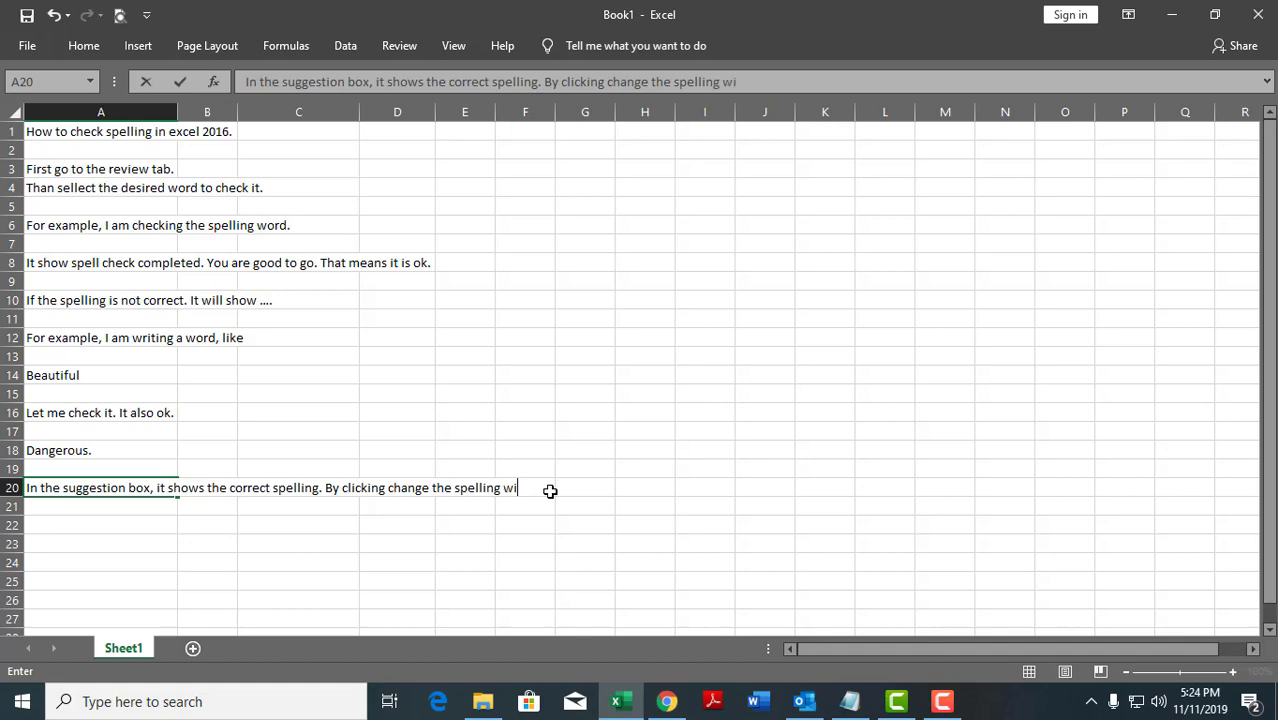
pyautogui.write(' change')
pyautogui.write(' to corr')
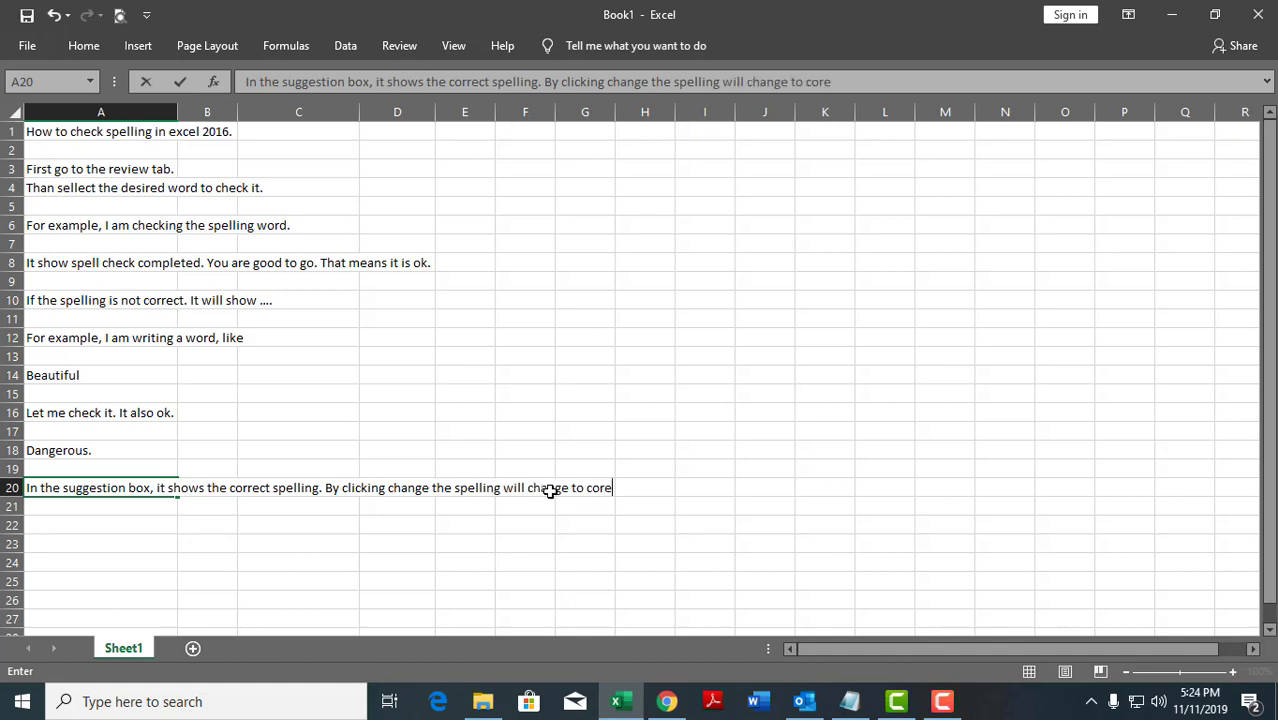
pyautogui.press('BackSpace')
pyautogui.write('ec')
pyautogui.write('n.')
pyautogui.write('=')
pyautogui.write('ect one.')
pyautogui.press('Return')
pyautogui.press('Return')
# Step: Enter 'Thanks for watching.' in A22, back out of the save page, and switch to Camtasia
pyautogui.write('Than')
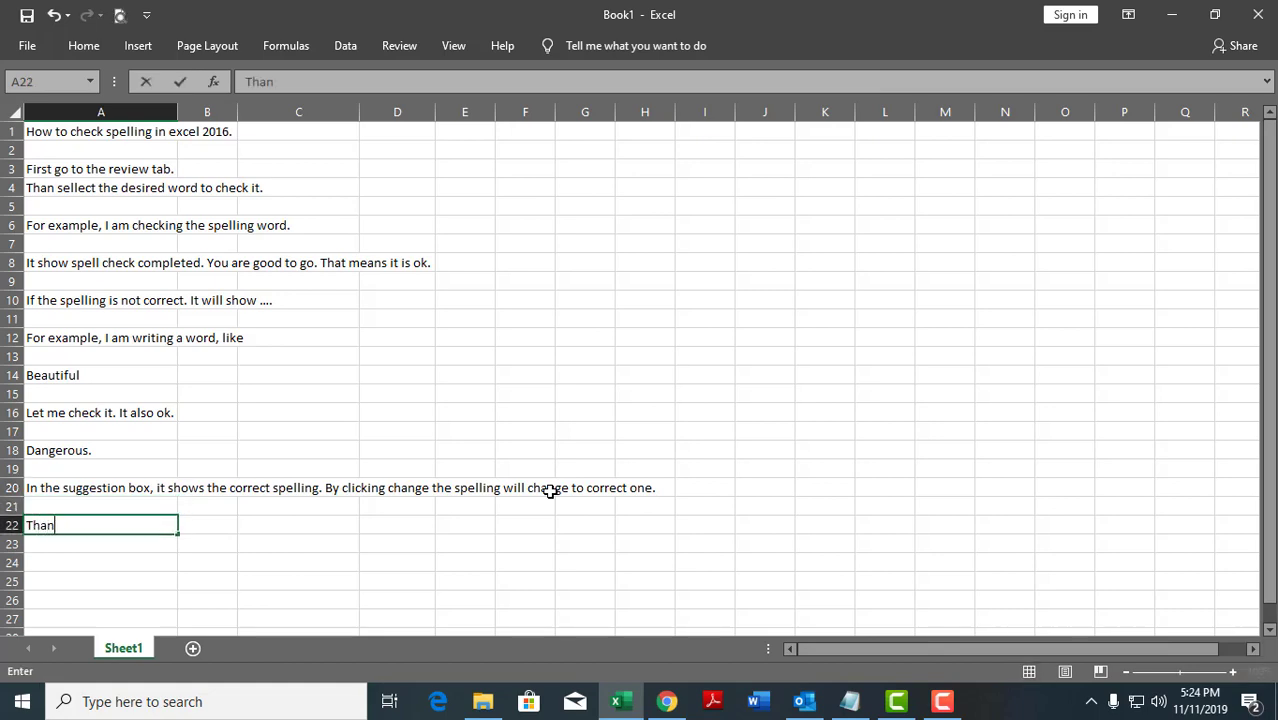
pyautogui.write('ks for ')
pyautogui.write('watching.')
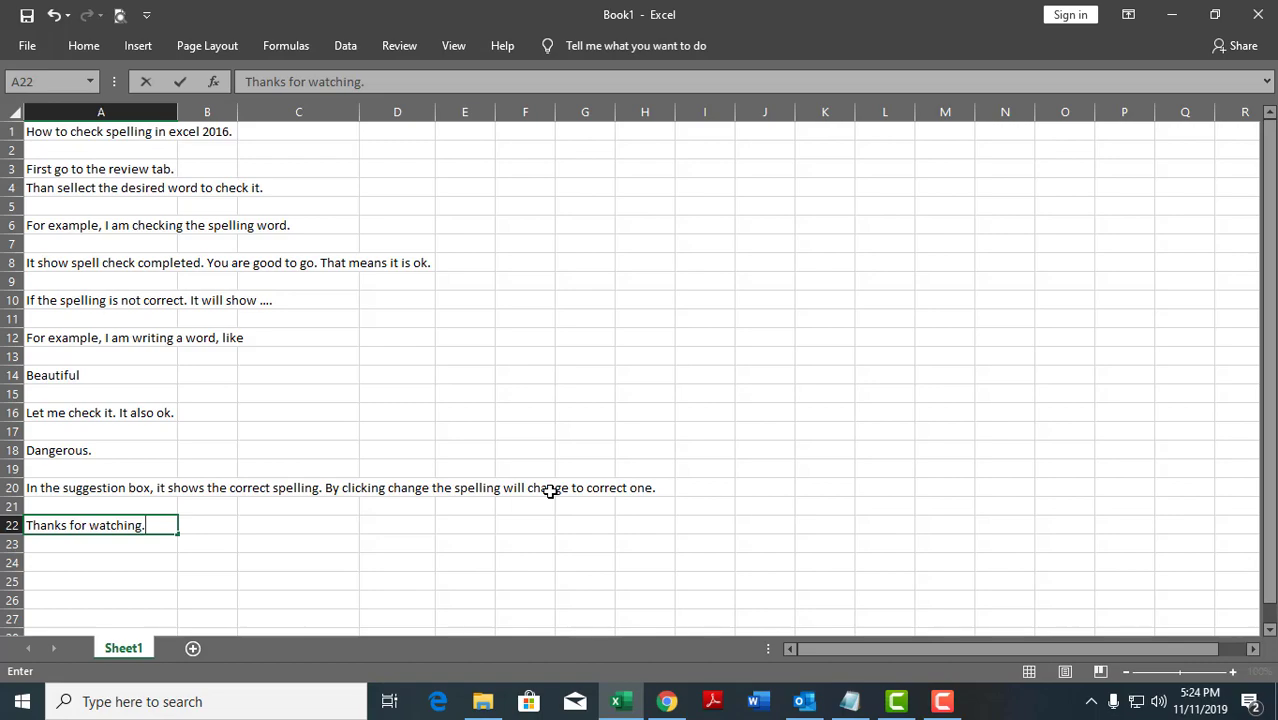
pyautogui.press('Return')
pyautogui.press('Return')
pyautogui.press('Return')
pyautogui.hotkey('ctrl', 's')
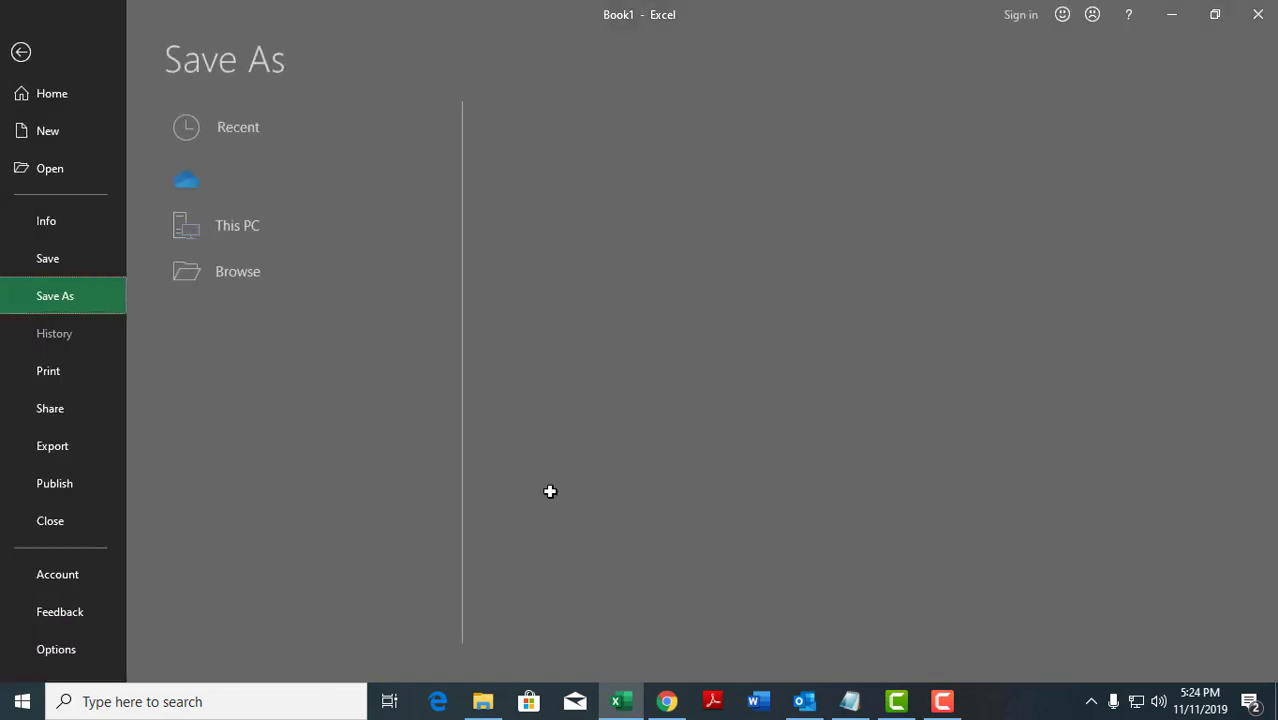
pyautogui.press('Escape')
pyautogui.click(897, 701)
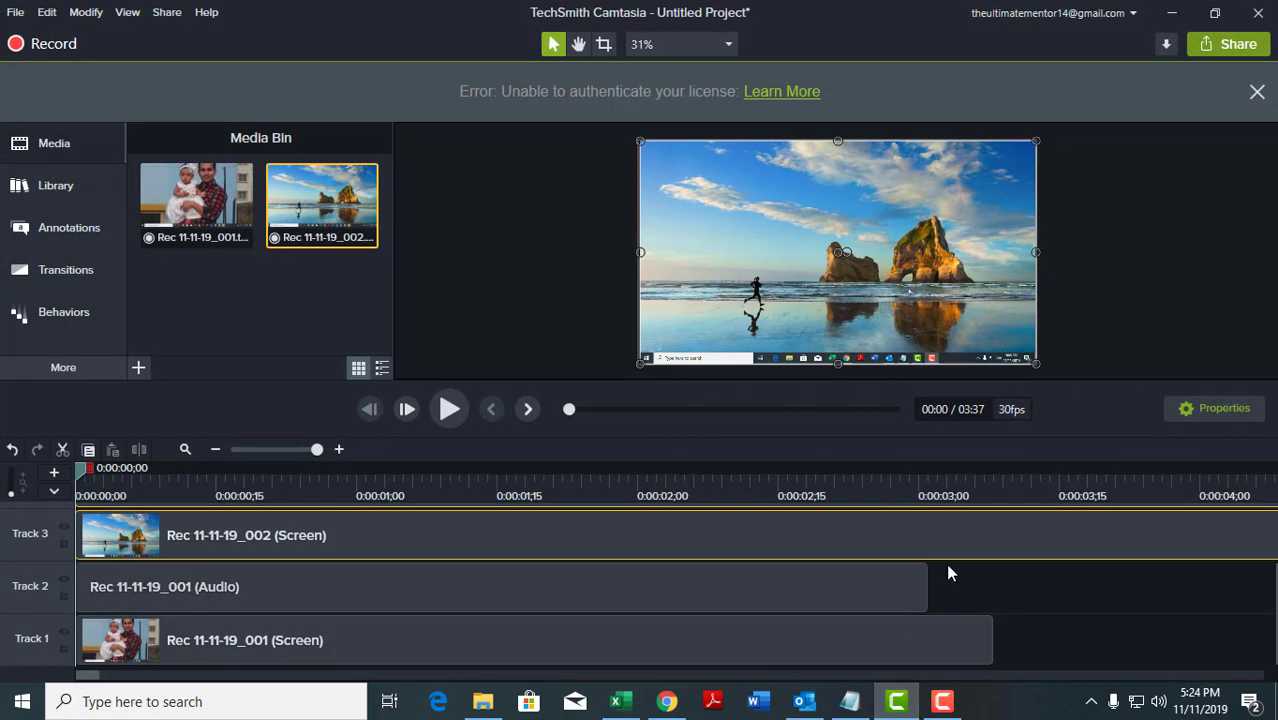